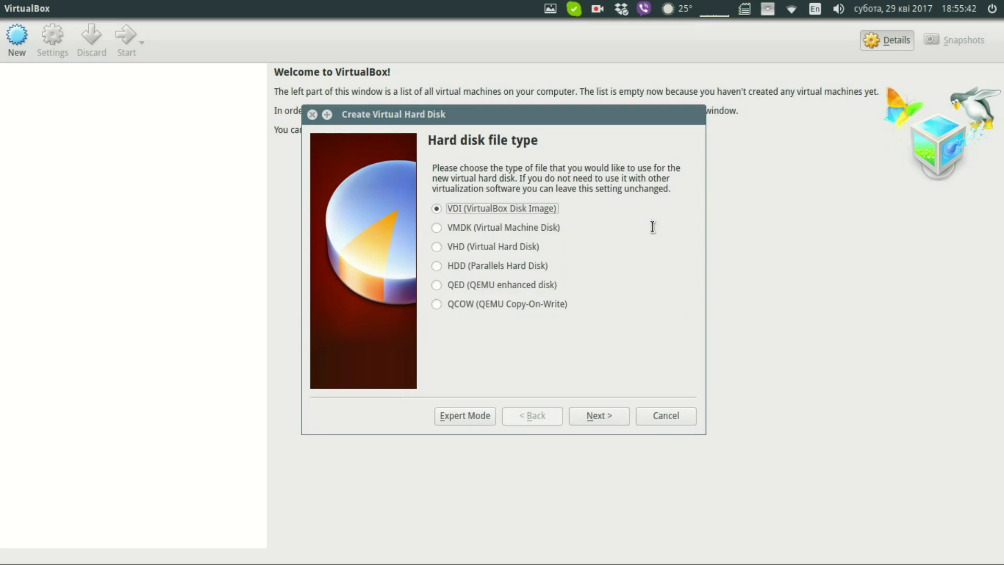
- Clear the default 8 GB value from the virtual disk size field
{"action": "left_click", "coordinate": [667, 281]}
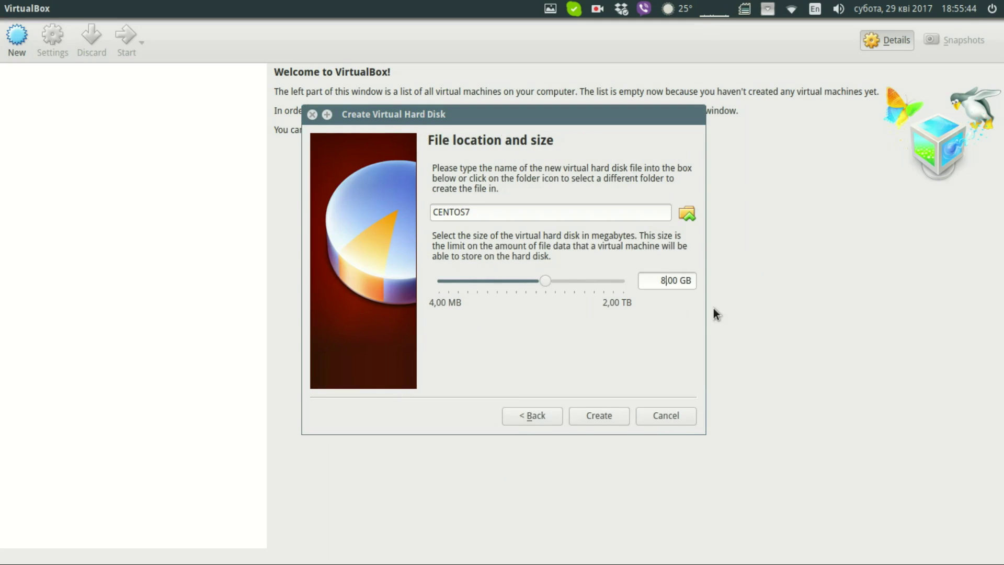
{"action": "key", "text": "Delete"}
- Create the 25 GB disk, then drop Floppy from the boot order and assign 2 CPUs
{"action": "type", "text": "25"}
{"action": "left_click", "coordinate": [609, 410]}
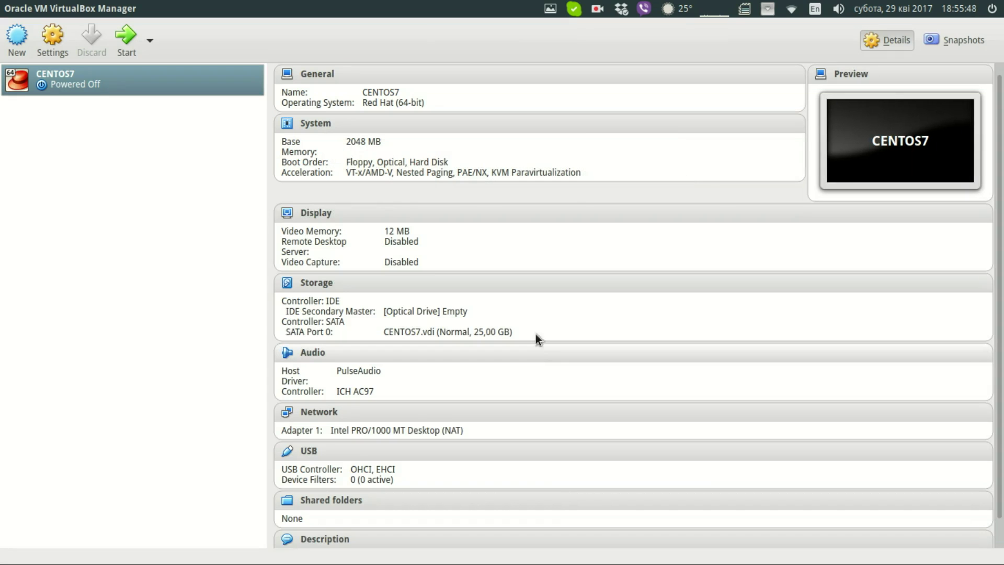
{"action": "left_click", "coordinate": [55, 44]}
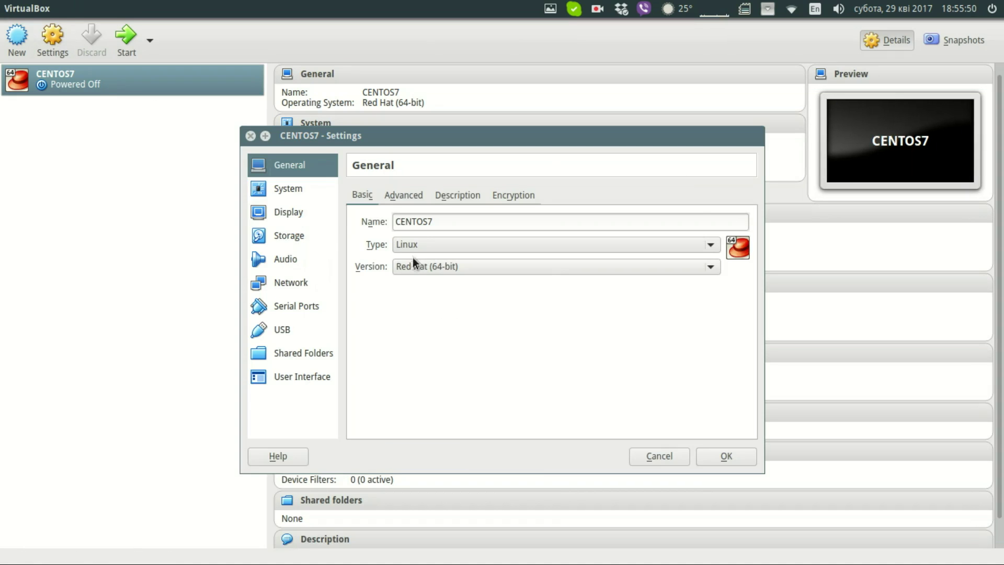
{"action": "left_click", "coordinate": [307, 193]}
{"action": "left_click", "coordinate": [441, 261]}
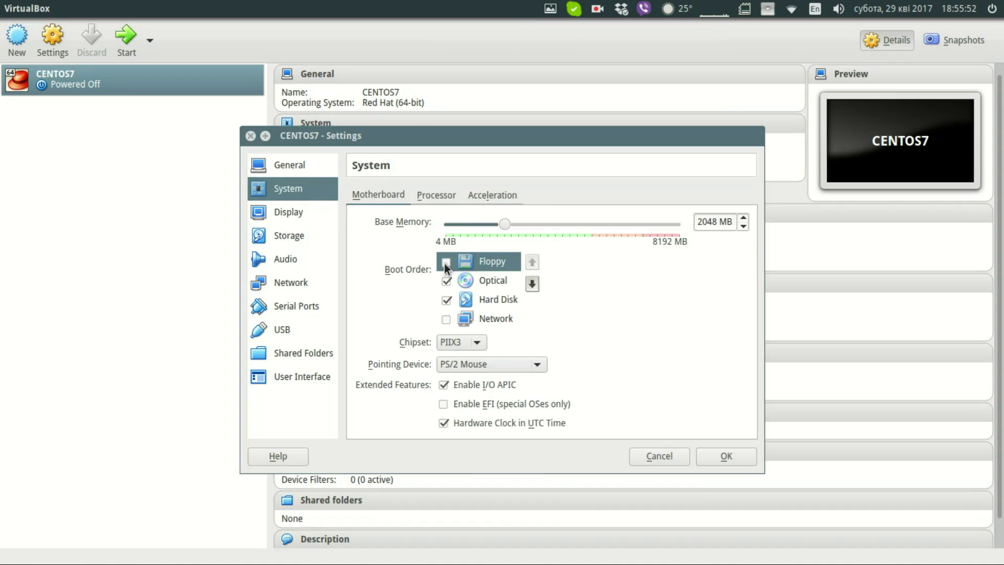
{"action": "left_click", "coordinate": [437, 195]}
{"action": "left_click_drag", "start_coordinate": [451, 222], "coordinate": [469, 224]}
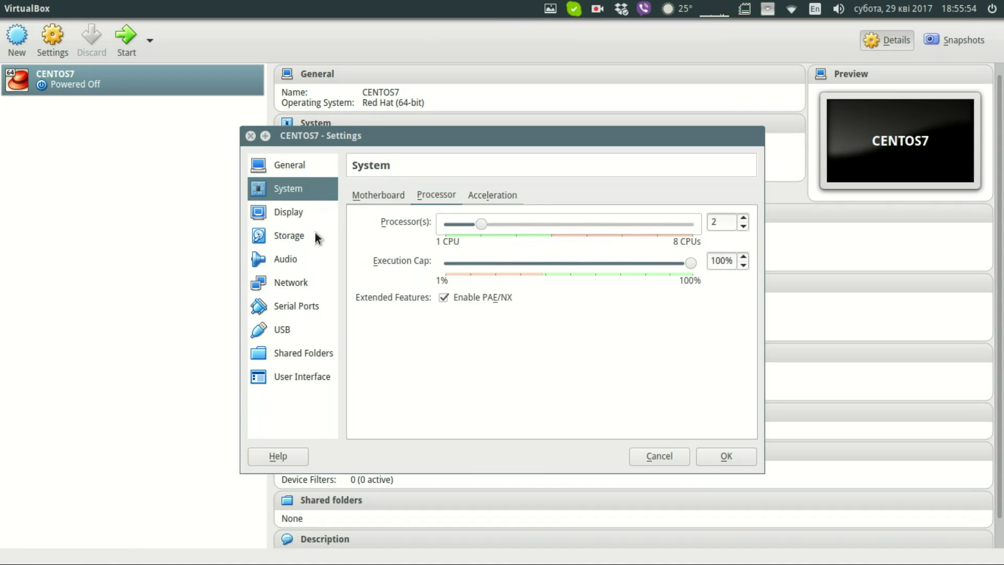
- Enable Adapter 2 as NAT, bridge Adapter 1 to wlan0, and save the settings
{"action": "left_click", "coordinate": [293, 285]}
{"action": "left_click", "coordinate": [419, 195]}
{"action": "left_click", "coordinate": [425, 214]}
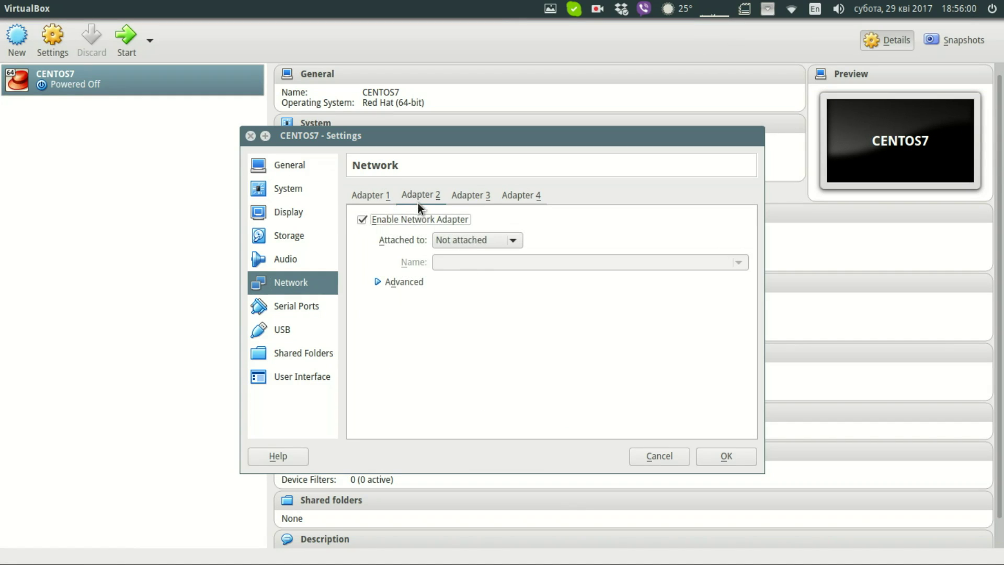
{"action": "left_click", "coordinate": [468, 241]}
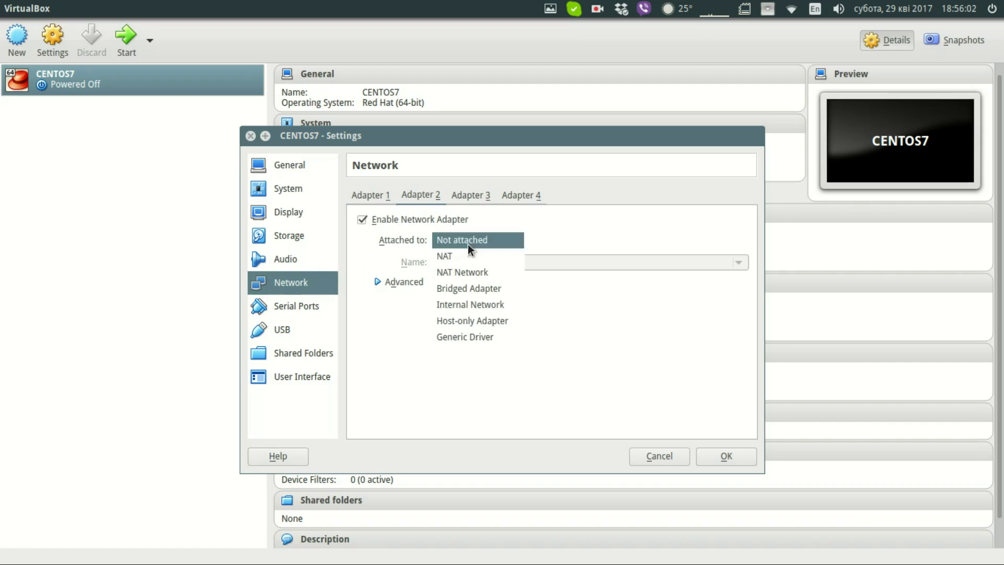
{"action": "left_click", "coordinate": [464, 255]}
{"action": "left_click", "coordinate": [371, 195]}
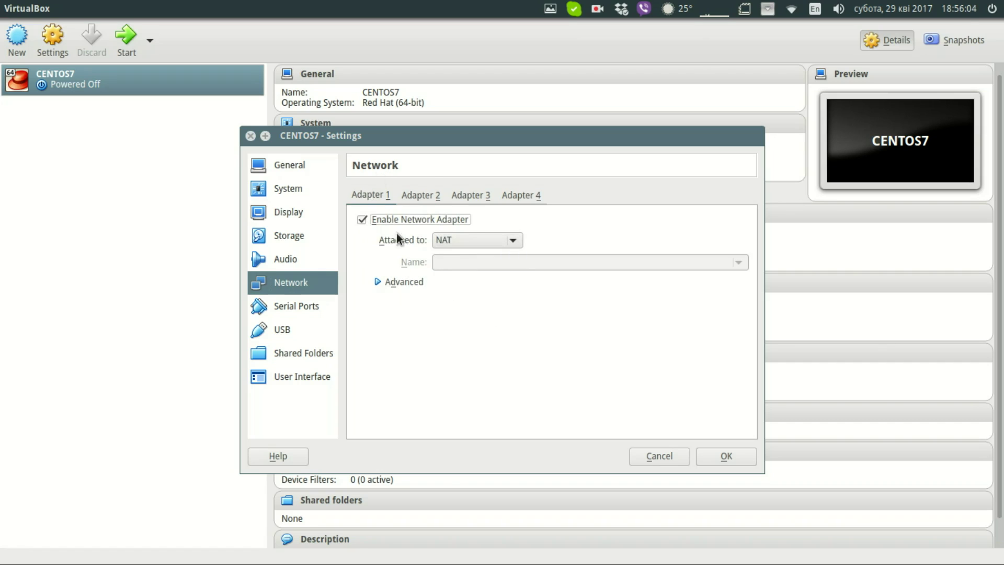
{"action": "left_click", "coordinate": [450, 241]}
{"action": "left_click", "coordinate": [455, 266]}
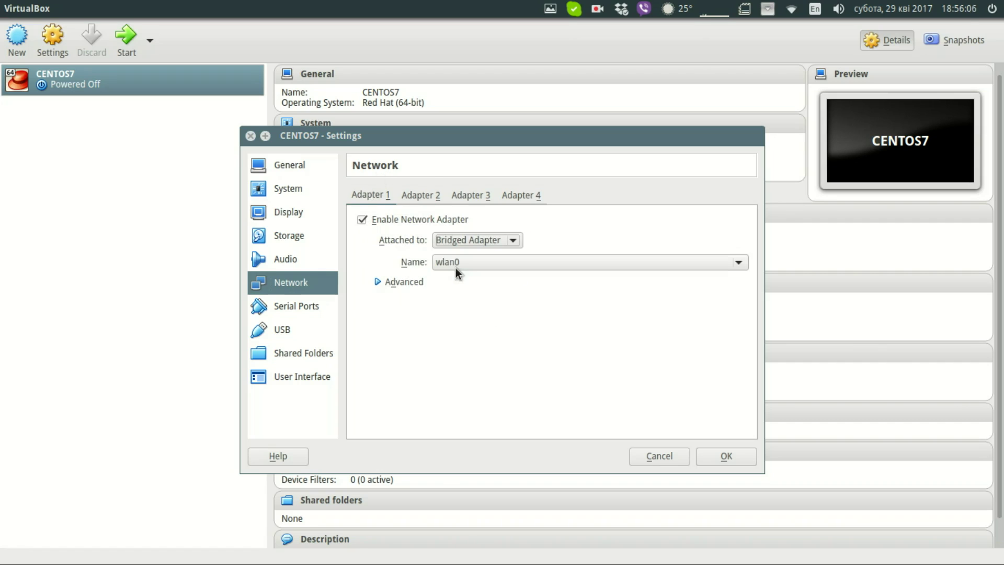
{"action": "left_click", "coordinate": [726, 461]}
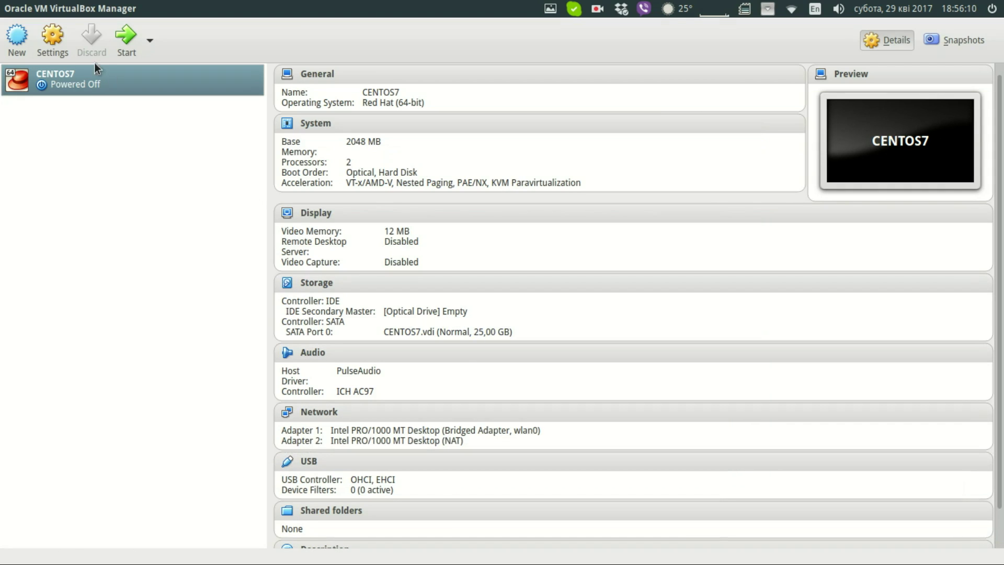
- Start CENTOS7 booting from the CentOS-7-x86_64-Minimal-1611.iso disk
{"action": "left_click", "coordinate": [126, 37]}
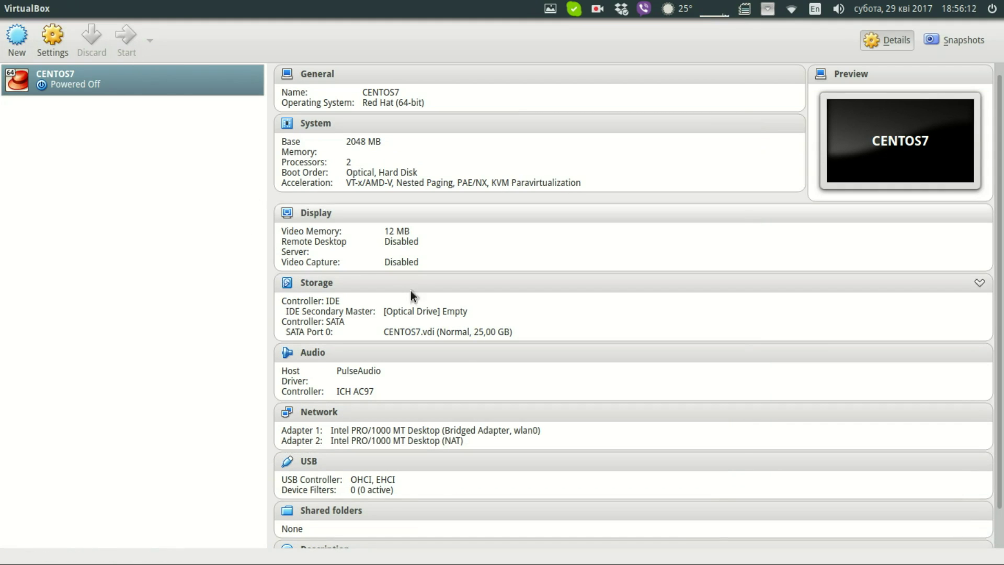
{"action": "left_click", "coordinate": [633, 304]}
{"action": "left_click", "coordinate": [619, 320]}
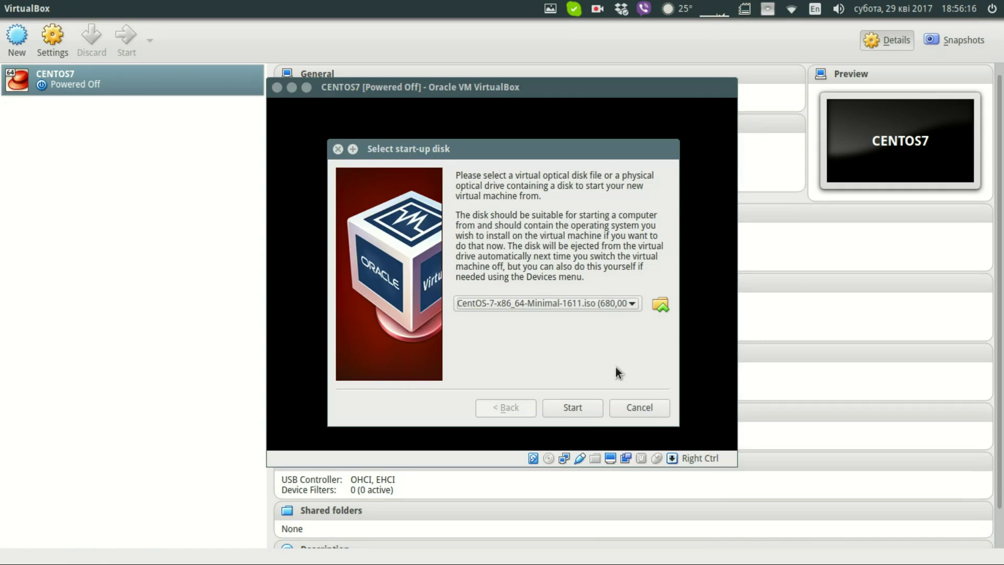
{"action": "left_click", "coordinate": [573, 407]}
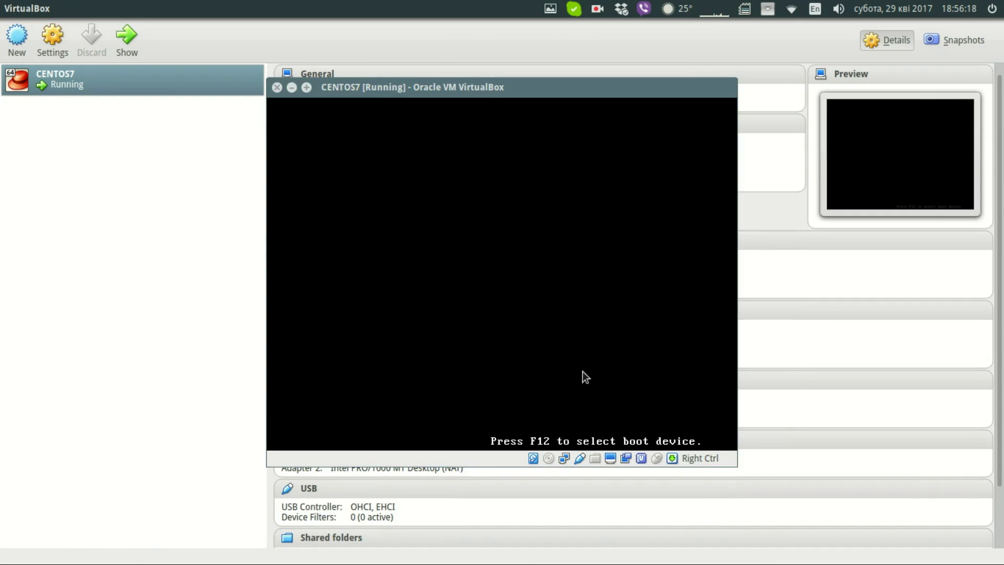
- Dismiss the reset prompt, go full screen, and highlight Install CentOS Linux 7
{"action": "key", "text": "Control_R+r"}
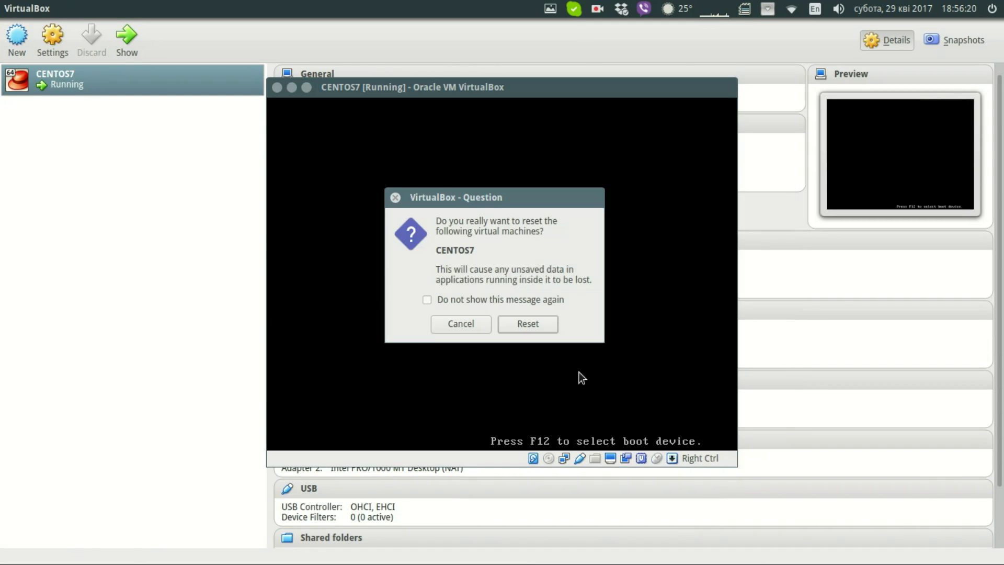
{"action": "key", "text": "Escape"}
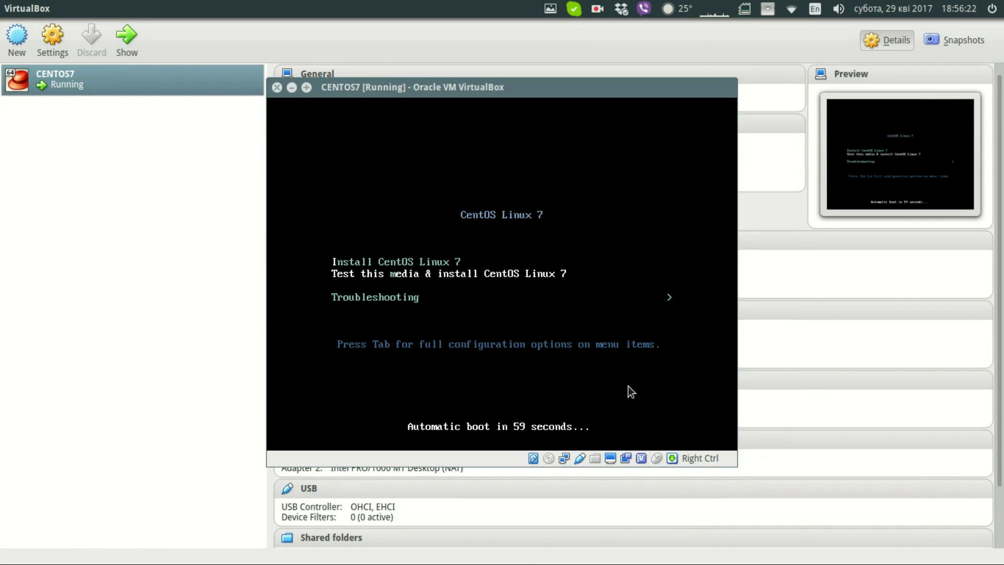
{"action": "key", "text": "Control_R+f"}
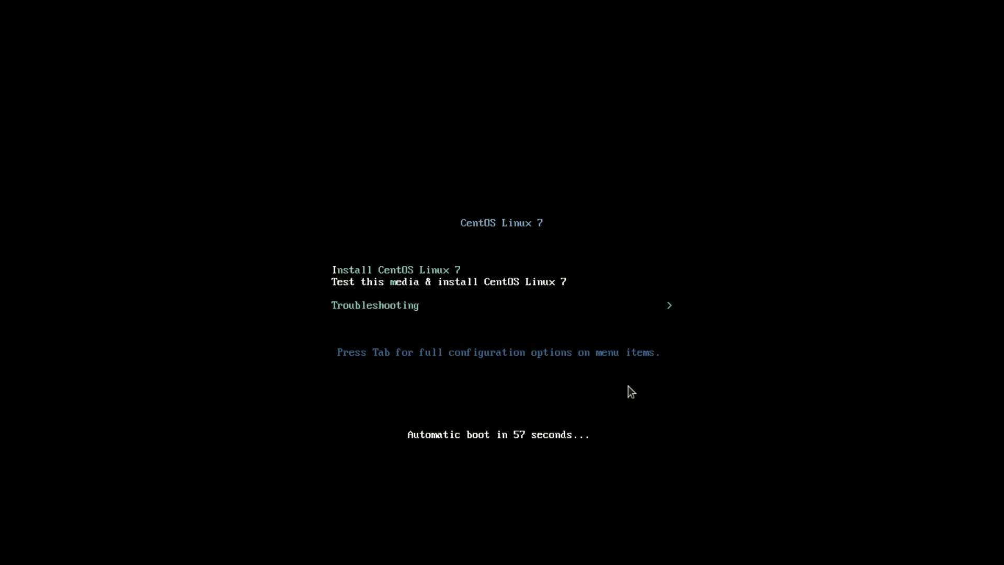
{"action": "key", "text": "Up"}
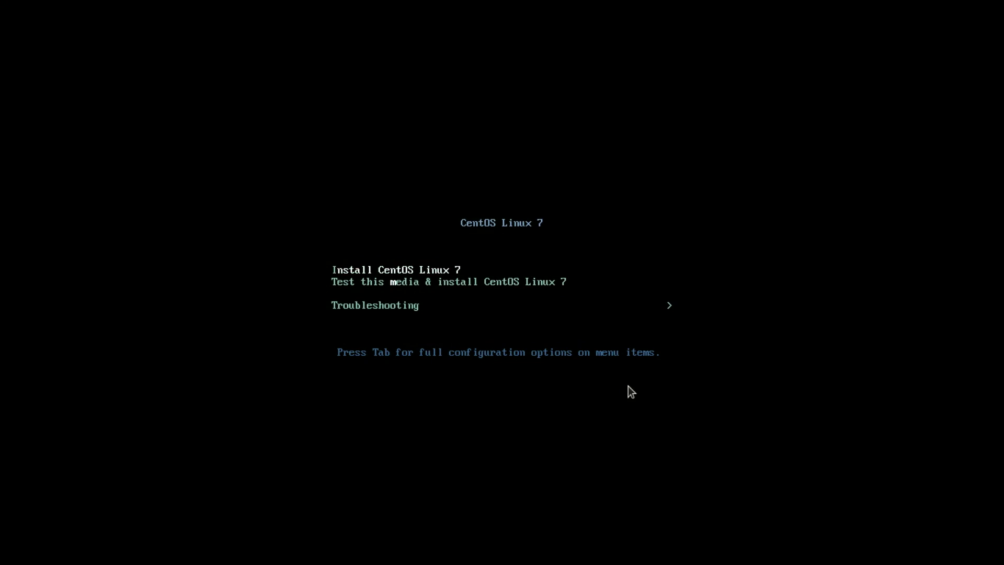
- Boot the installer and continue with English (United States) as the language
{"action": "key", "text": "Return"}
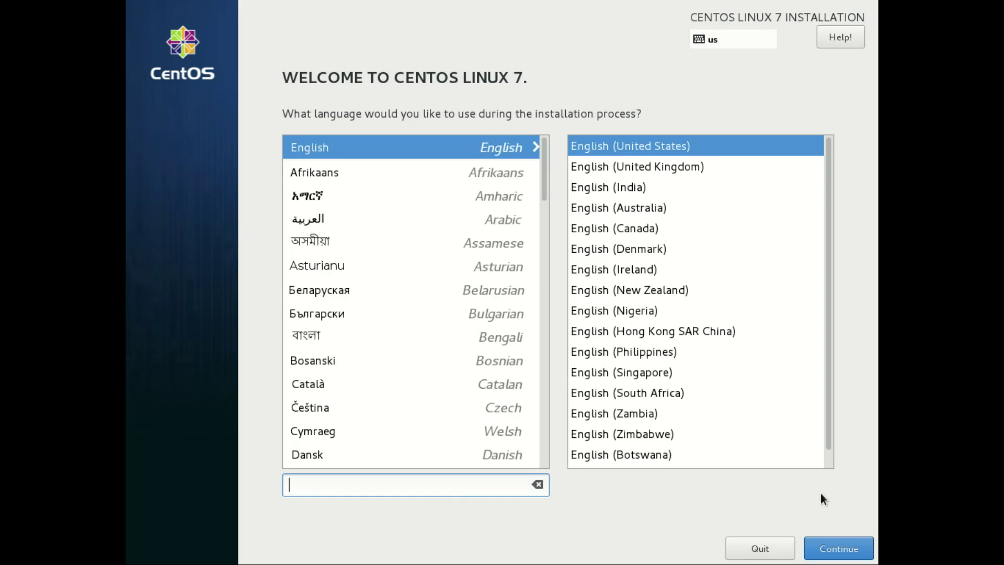
{"action": "left_click", "coordinate": [837, 548]}
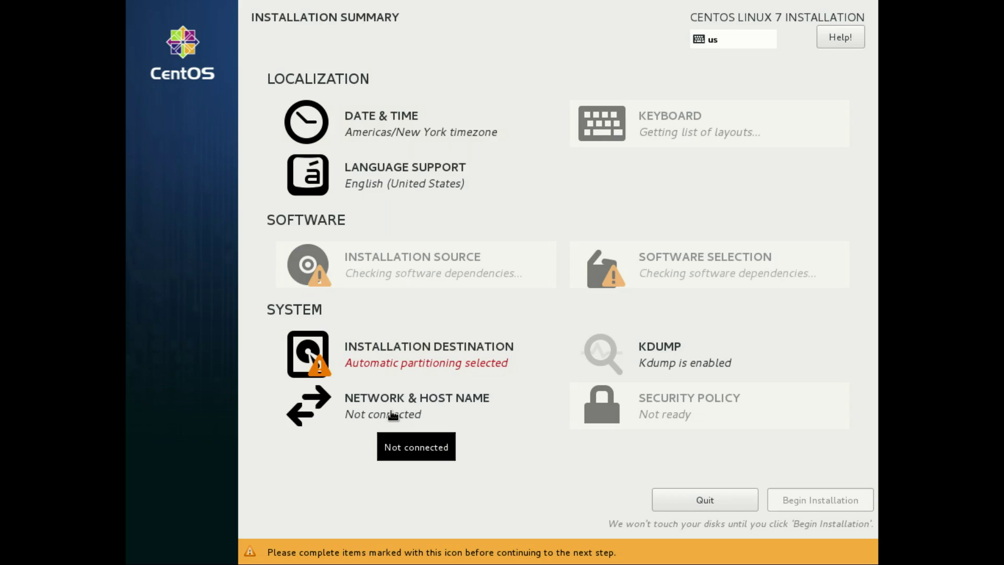
- Turn on the enp0s3 connection and switch its IPv4 method to Manual
{"action": "left_click", "coordinate": [392, 415]}
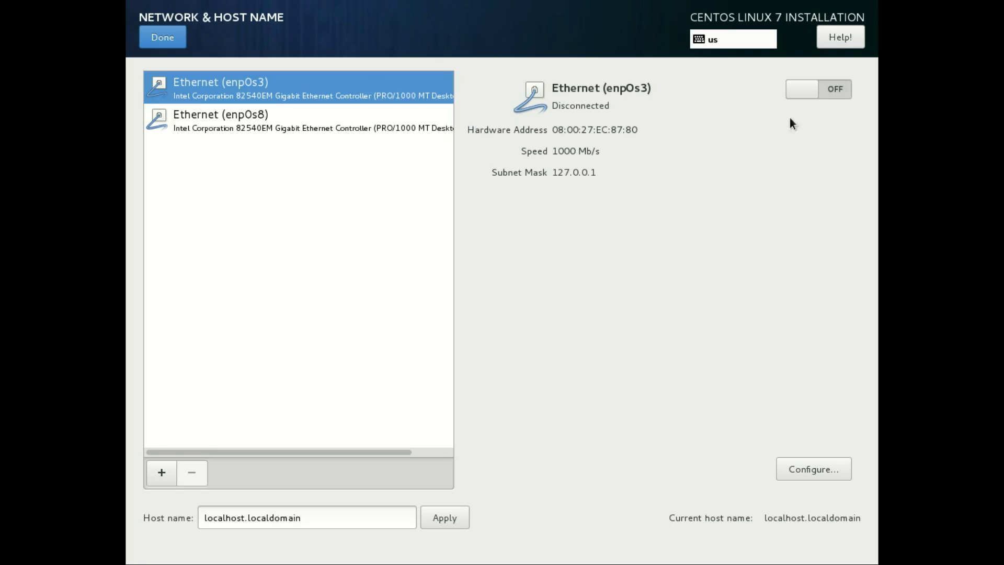
{"action": "left_click", "coordinate": [833, 90]}
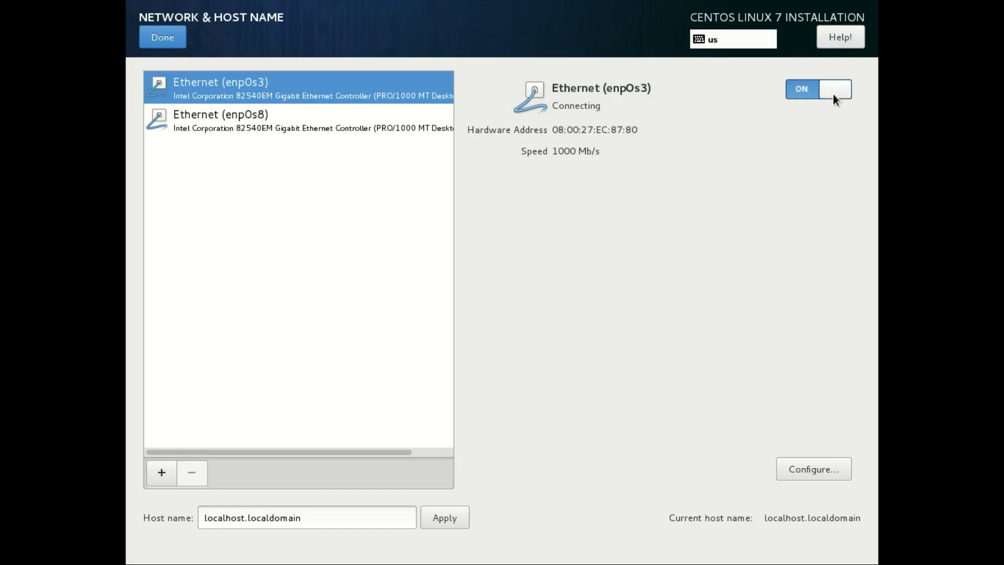
{"action": "left_click", "coordinate": [803, 467]}
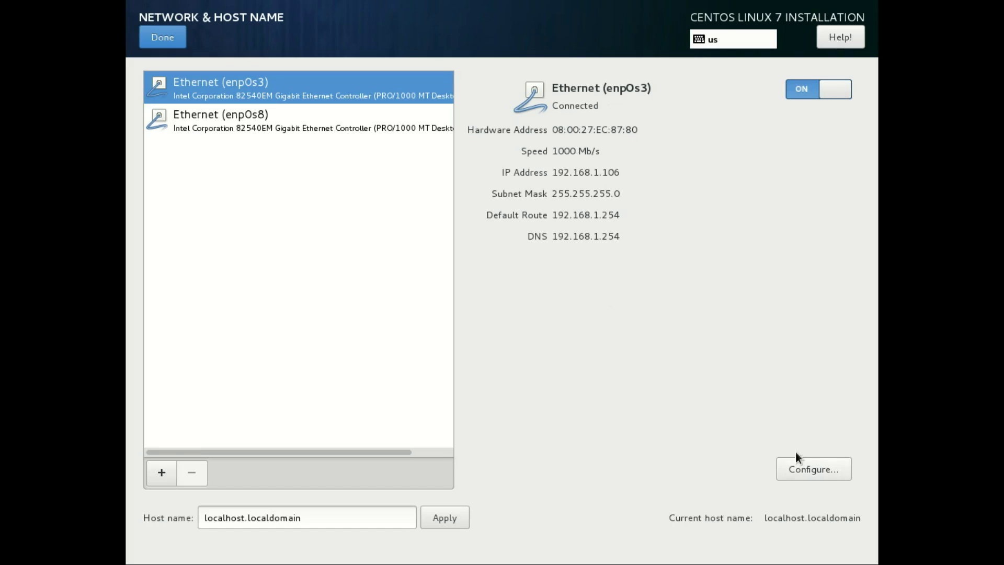
{"action": "left_click", "coordinate": [585, 191]}
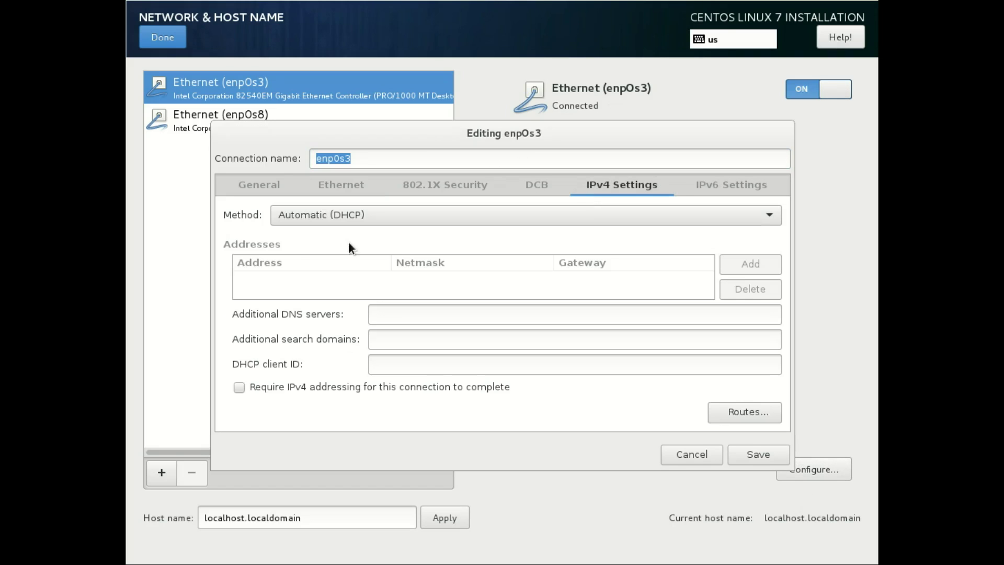
{"action": "left_click", "coordinate": [335, 222]}
{"action": "left_click", "coordinate": [329, 246]}
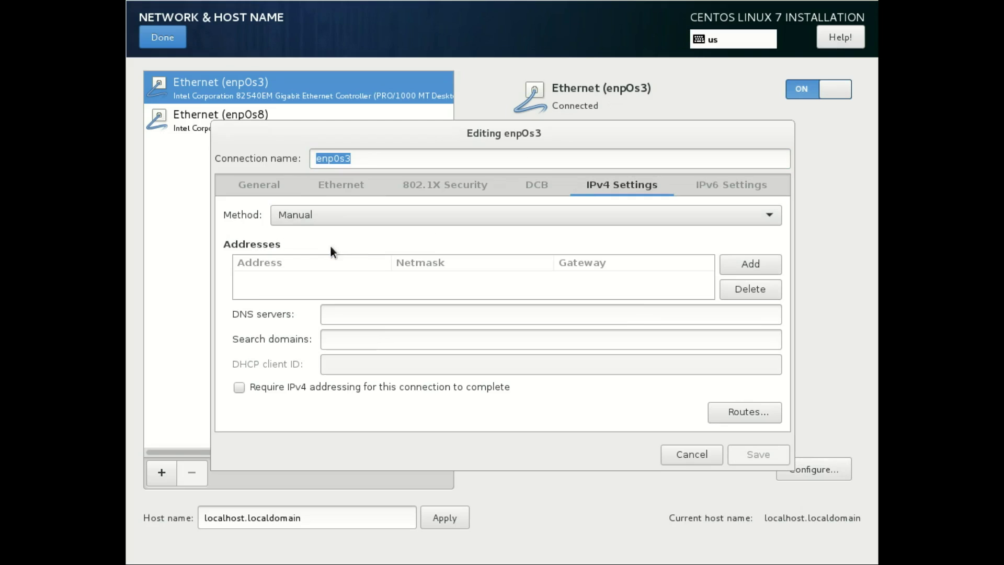
- Add static address 192.168.1.200 with netmask 24 and gateway 192.168.1.254
{"action": "left_click", "coordinate": [766, 262]}
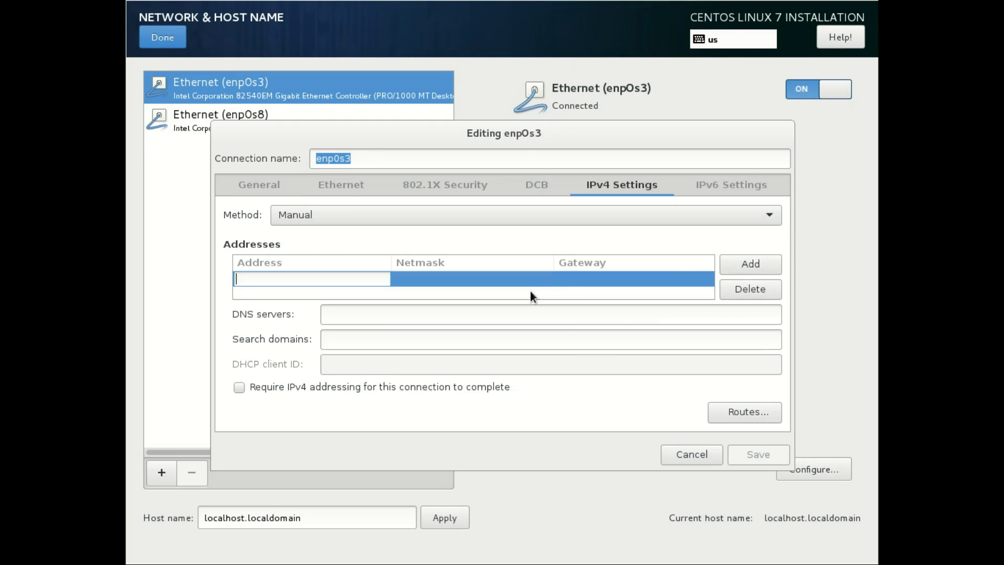
{"action": "type", "text": "192.168.1.200"}
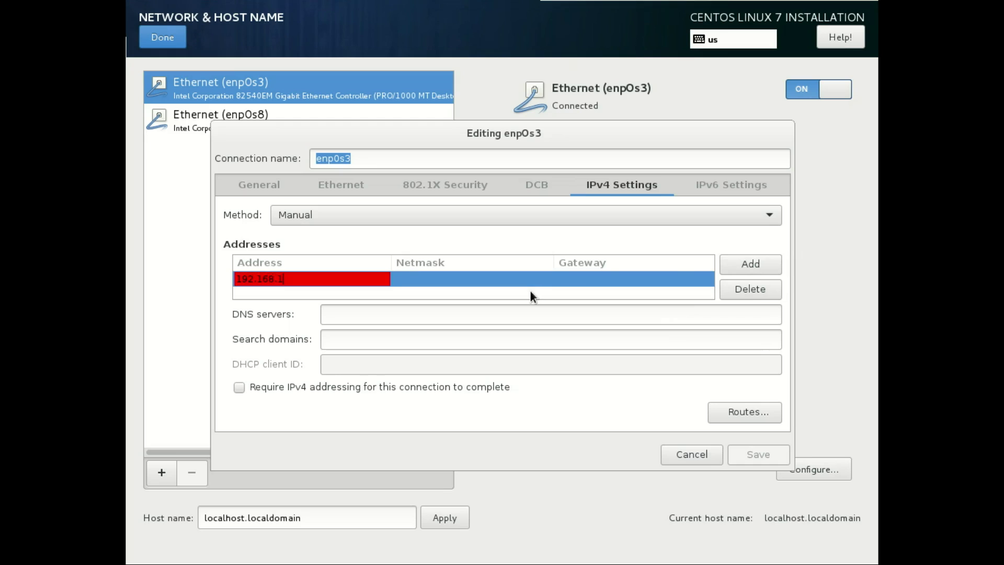
{"action": "key", "text": "Tab"}
{"action": "type", "text": "24"}
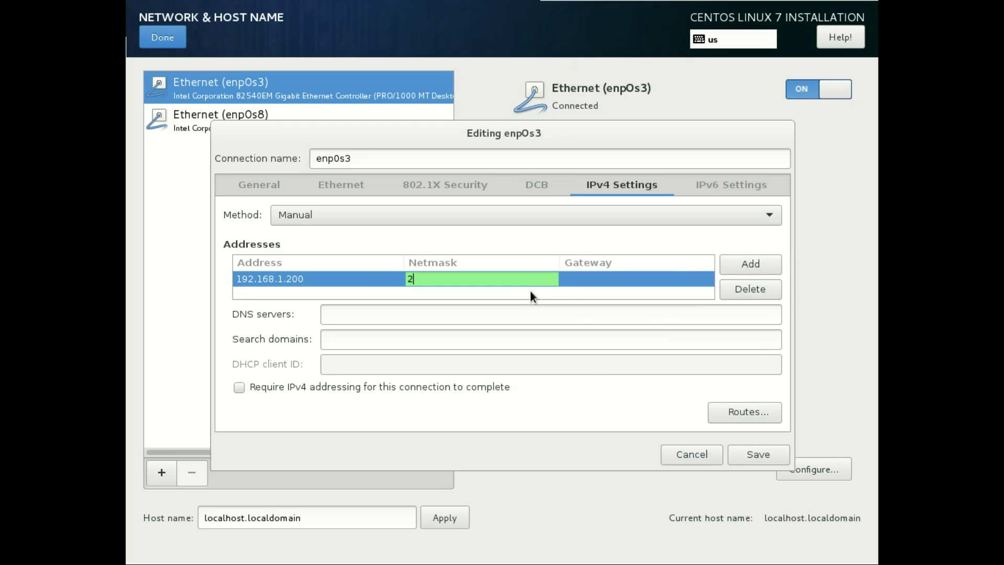
{"action": "key", "text": "Tab"}
{"action": "type", "text": "192"}
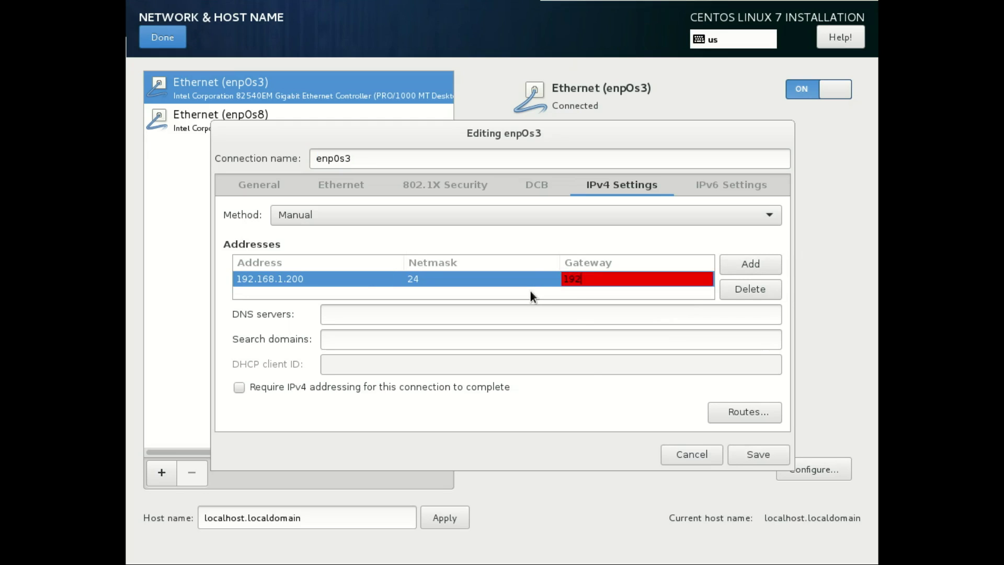
{"action": "type", "text": ".168.1.254"}
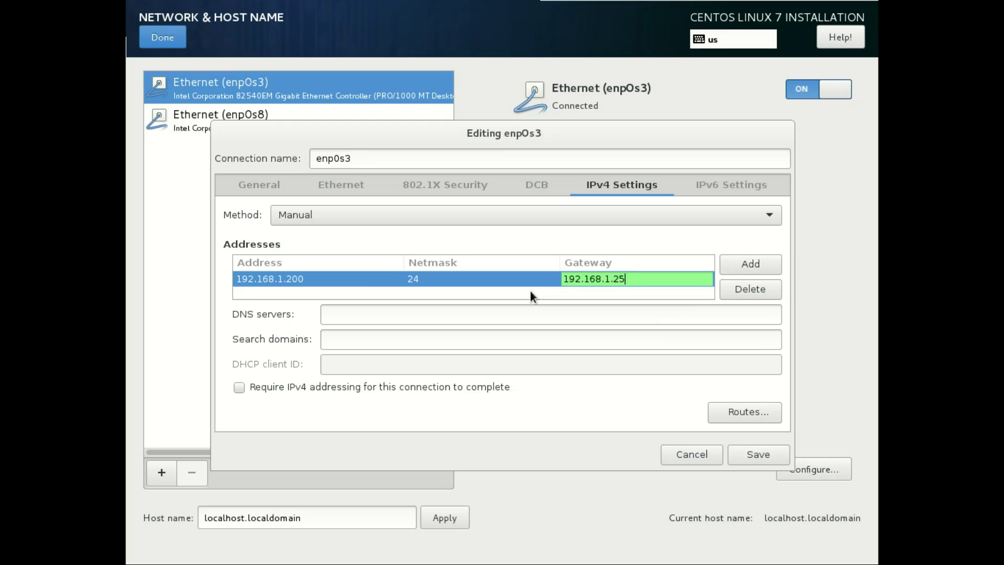
{"action": "key", "text": "Tab"}
- Set DNS servers 192.168.1.254 and 8.8.8.8 and save the enp0s3 settings
{"action": "left_click", "coordinate": [396, 314]}
{"action": "type", "text": "19"}
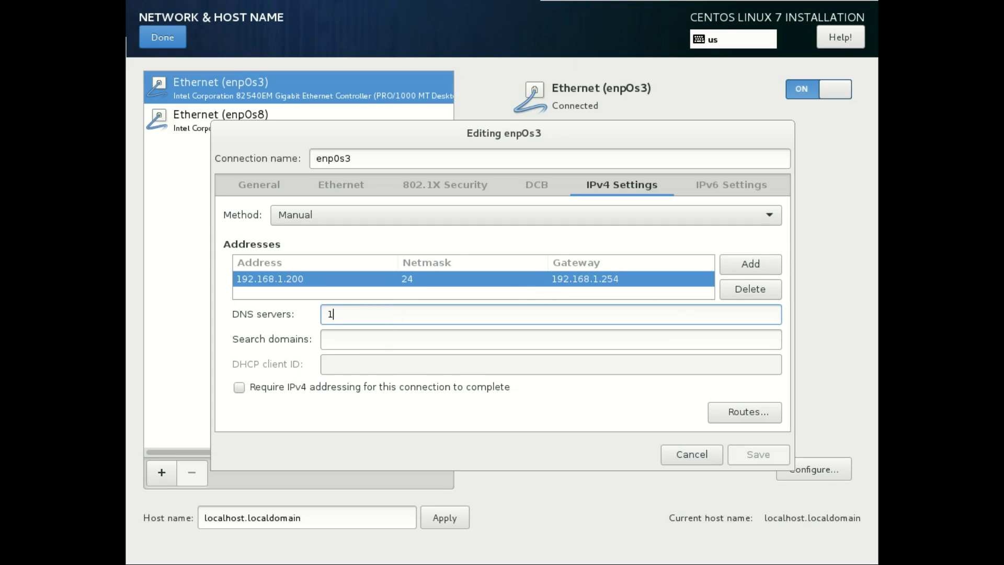
{"action": "key", "text": "BackSpace"}
{"action": "key", "text": "BackSpace"}
{"action": "type", "text": "192.168.1.254 "}
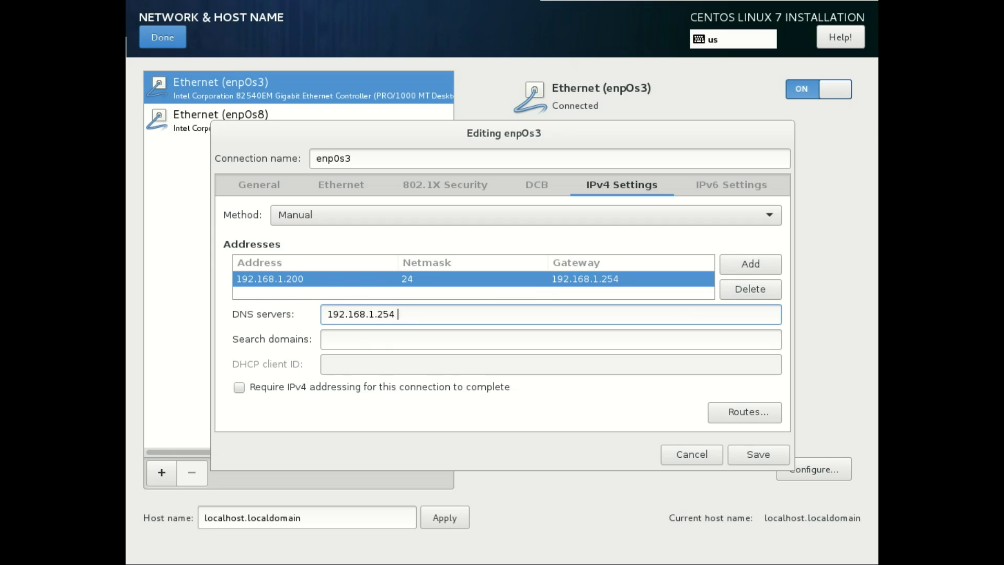
{"action": "type", "text": "8.8.8.8"}
{"action": "left_click", "coordinate": [756, 455]}
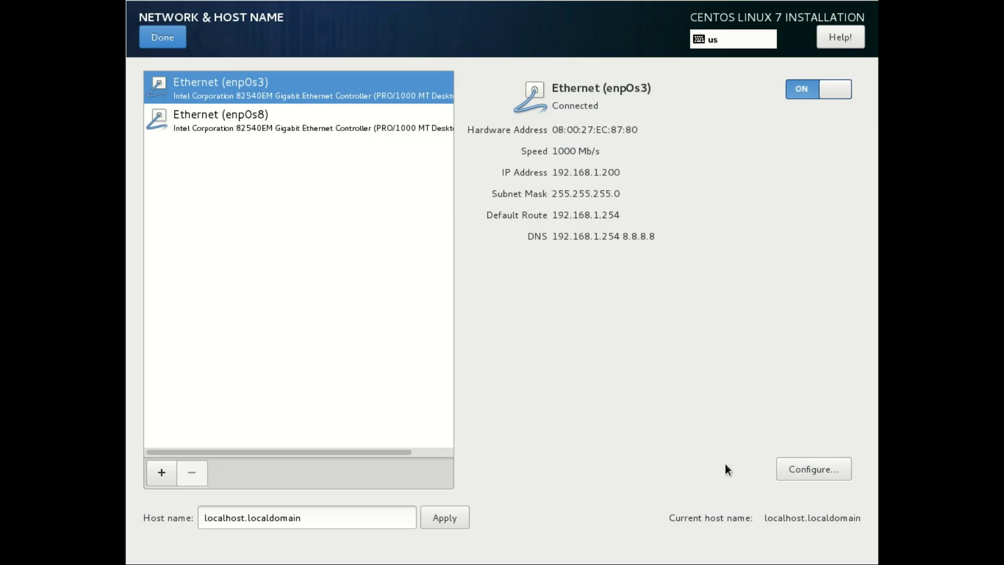
- Turn on enp0s8 and keep its IPv4 addressing on automatic DHCP
{"action": "left_click", "coordinate": [321, 121]}
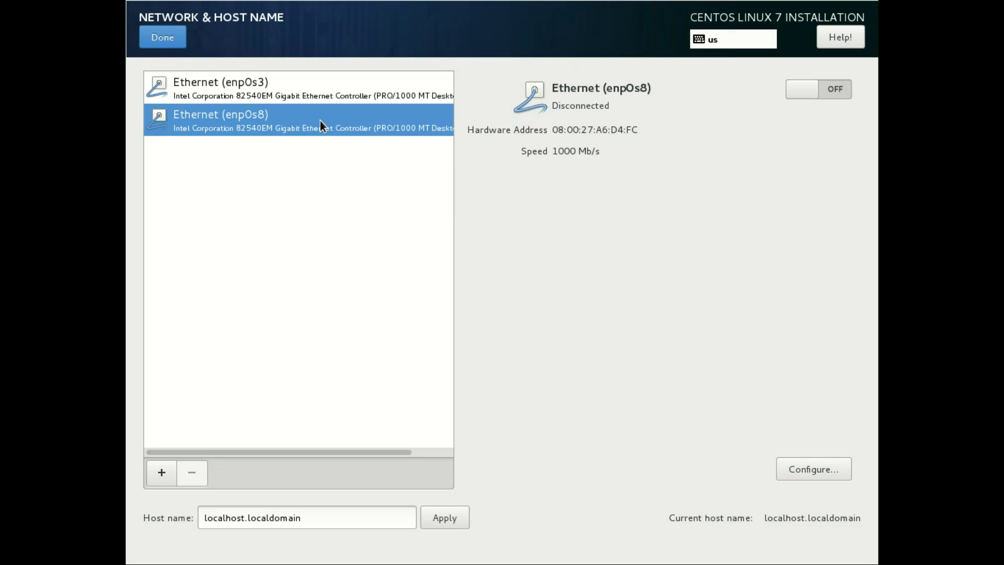
{"action": "left_click", "coordinate": [839, 83]}
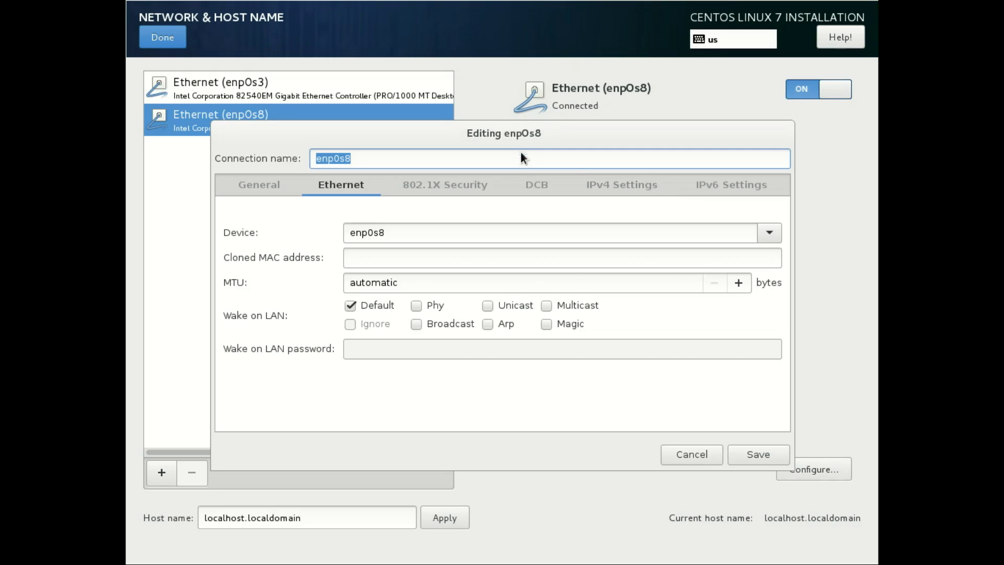
{"action": "left_click", "coordinate": [583, 185]}
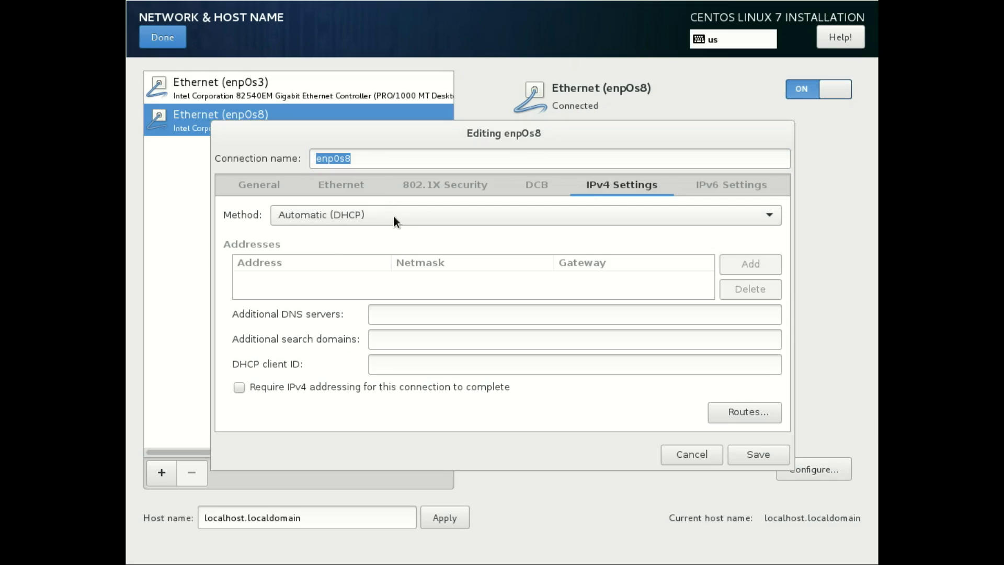
{"action": "left_click", "coordinate": [773, 450]}
- Set the host name to tutorial.IT, apply it, and return to the summary
{"action": "left_click", "coordinate": [314, 515]}
{"action": "key", "text": "BackSpace"}
{"action": "key", "text": "BackSpace"}
{"action": "key", "text": "BackSpace"}
{"action": "key", "text": "BackSpace"}
{"action": "key", "text": "BackSpace"}
{"action": "key", "text": "BackSpace"}
{"action": "key", "text": "BackSpace"}
{"action": "key", "text": "BackSpace"}
{"action": "key", "text": "BackSpace"}
{"action": "key", "text": "BackSpace"}
{"action": "key", "text": "BackSpace"}
{"action": "key", "text": "BackSpace"}
{"action": "key", "text": "BackSpace"}
{"action": "key", "text": "BackSpace"}
{"action": "key", "text": "BackSpace"}
{"action": "key", "text": "BackSpace"}
{"action": "key", "text": "BackSpace"}
{"action": "key", "text": "BackSpace"}
{"action": "key", "text": "BackSpace"}
{"action": "key", "text": "BackSpace"}
{"action": "key", "text": "BackSpace"}
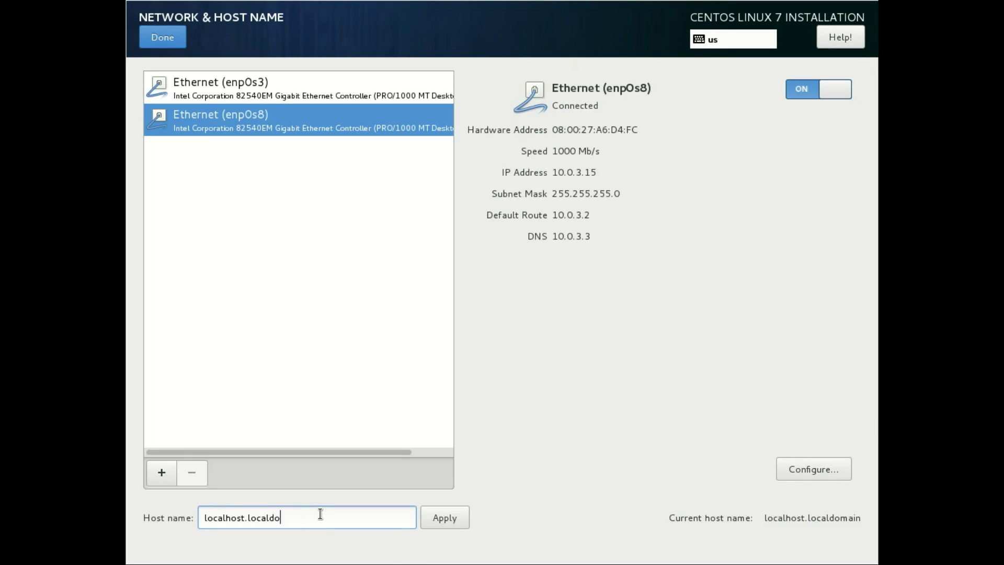
{"action": "type", "text": "tutor"}
{"action": "key", "text": "BackSpace"}
{"action": "key", "text": "BackSpace"}
{"action": "key", "text": "BackSpace"}
{"action": "key", "text": "BackSpace"}
{"action": "key", "text": "BackSpace"}
{"action": "type", "text": "turo"}
{"action": "key", "text": "BackSpace"}
{"action": "key", "text": "BackSpace"}
{"action": "type", "text": "torial.IT"}
{"action": "left_click", "coordinate": [426, 517]}
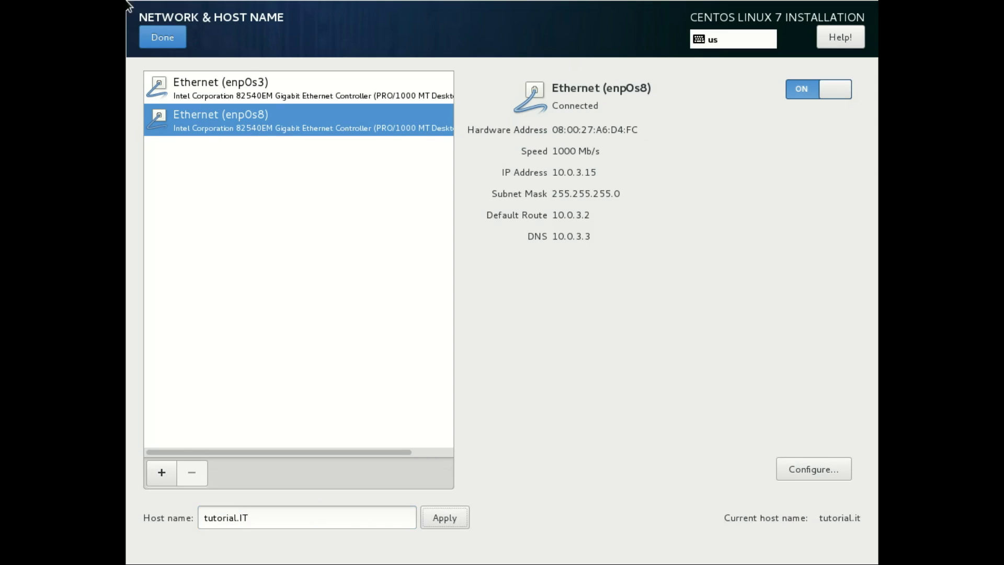
{"action": "left_click", "coordinate": [171, 37]}
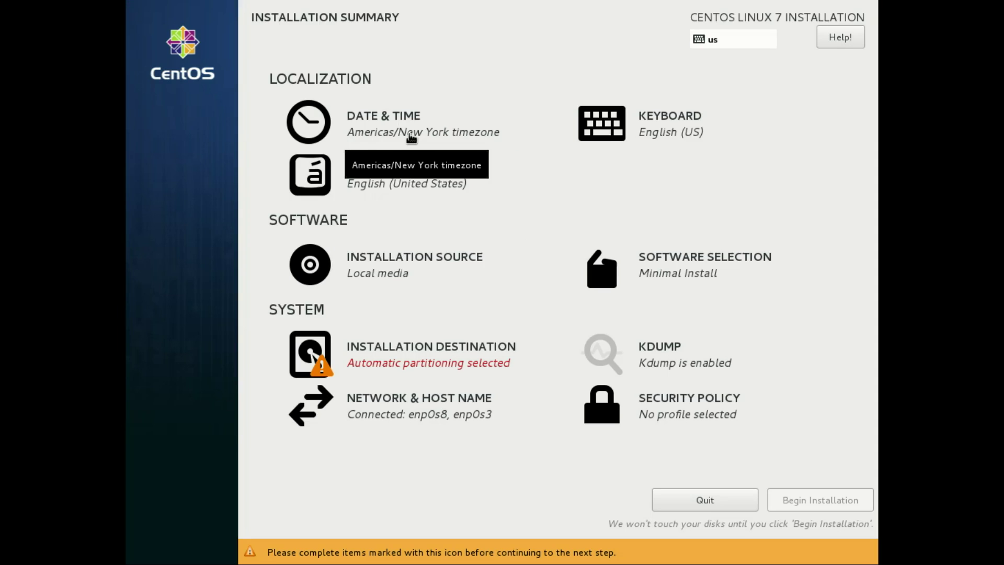
- Set the timezone to region Etc, city Coordinated Universal Time
{"action": "left_click", "coordinate": [411, 137]}
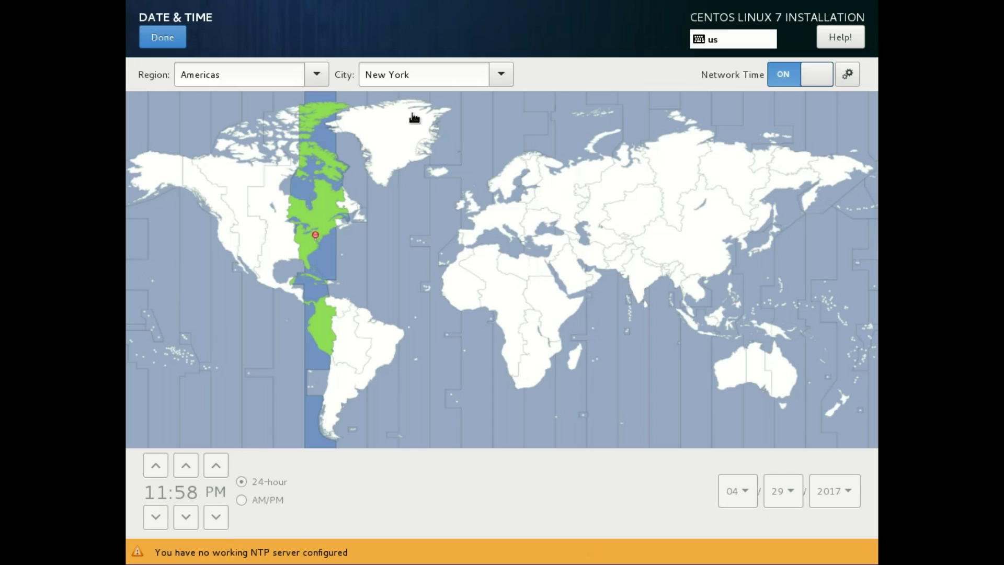
{"action": "left_click", "coordinate": [315, 77]}
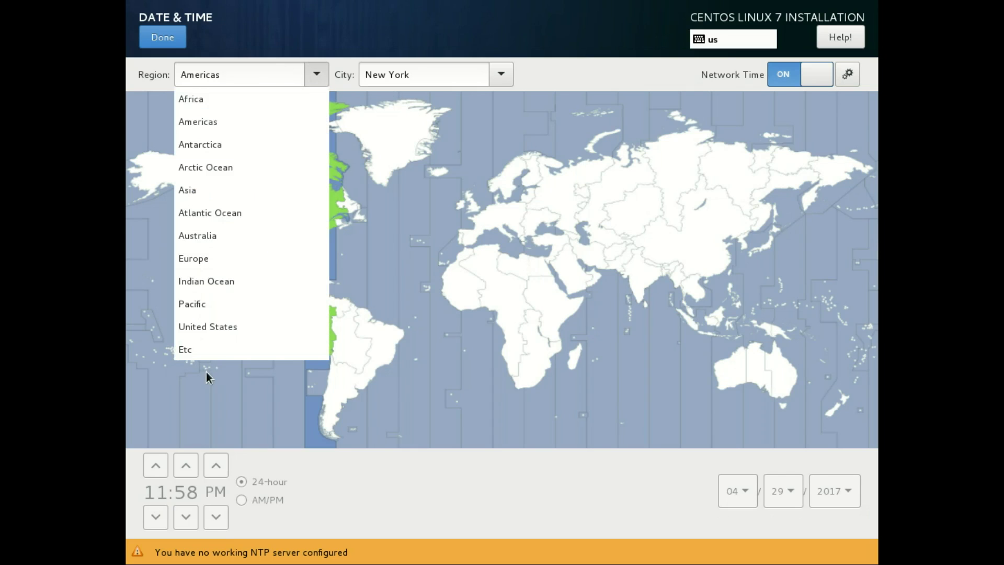
{"action": "left_click", "coordinate": [208, 349]}
{"action": "left_click", "coordinate": [499, 73]}
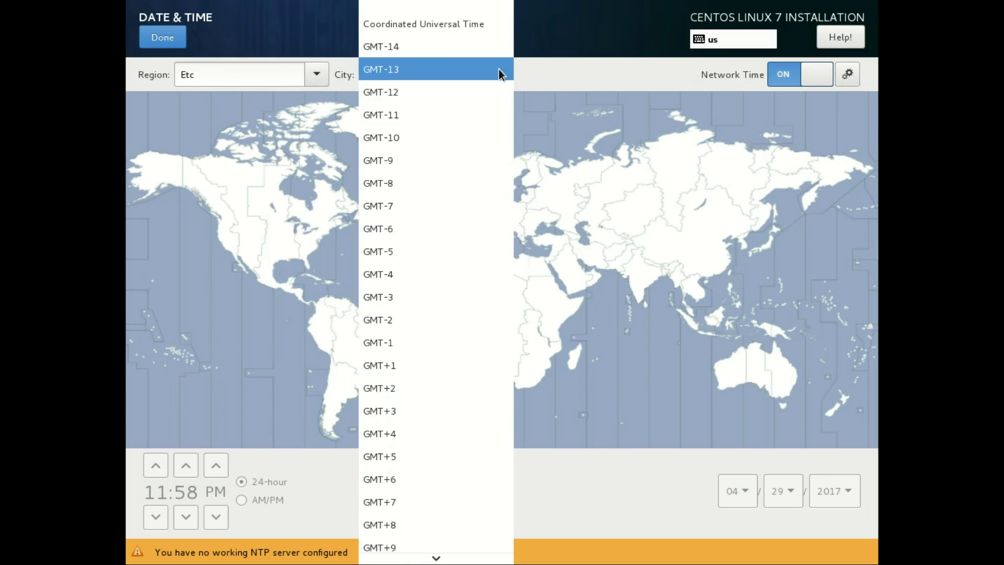
{"action": "left_click", "coordinate": [461, 25]}
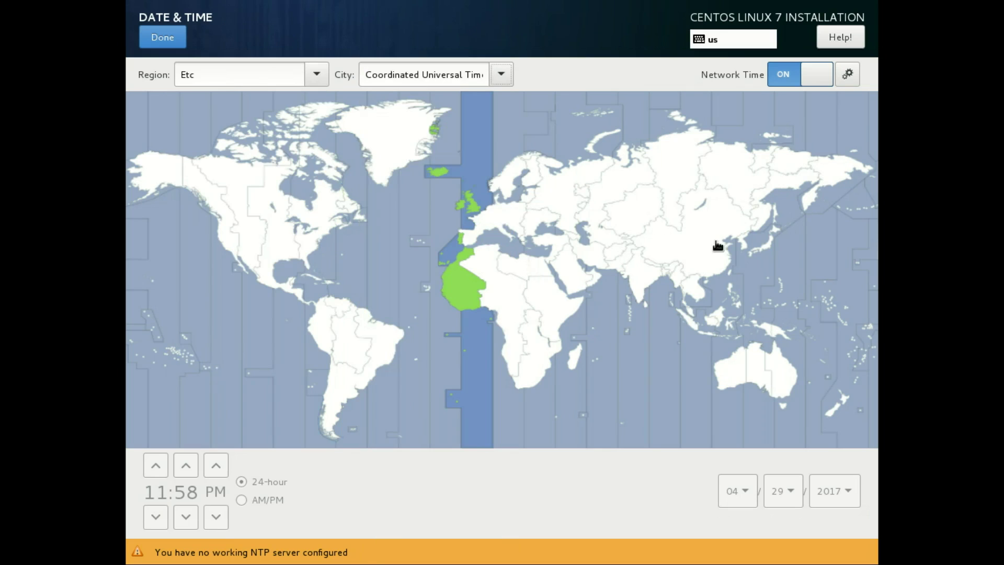
- Review and accept the NTP server list, then finish the date and time settings
{"action": "left_click", "coordinate": [846, 75]}
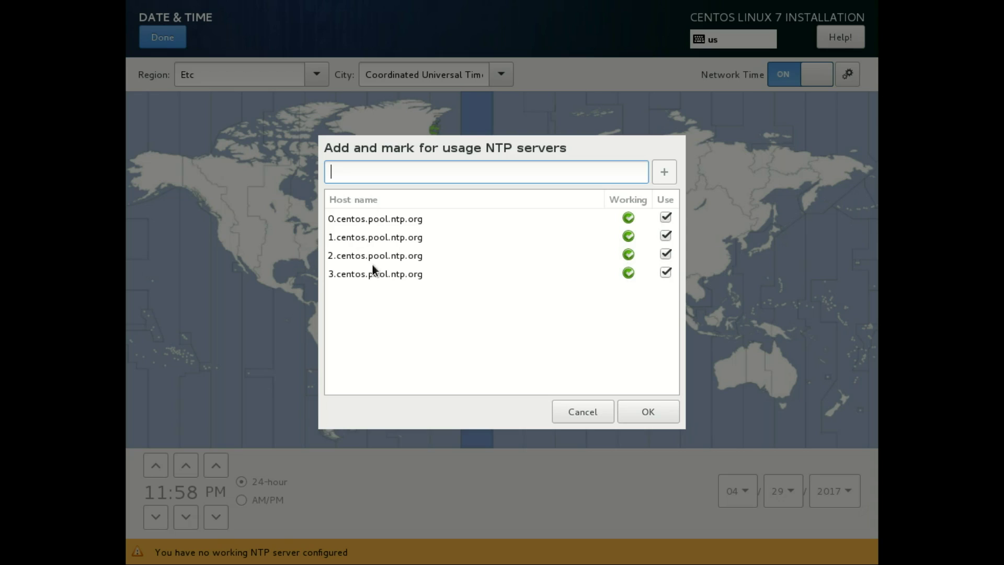
{"action": "left_click", "coordinate": [470, 289]}
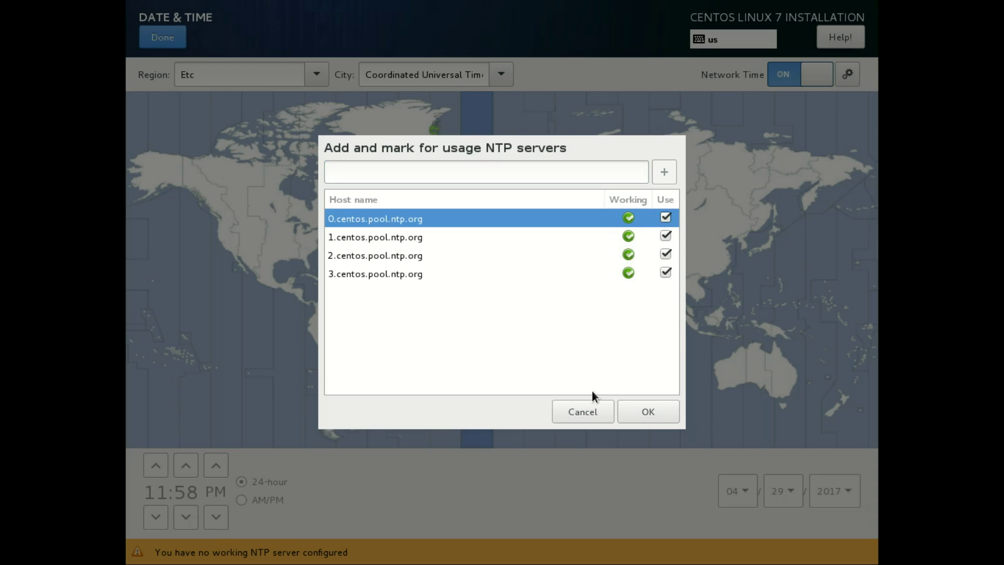
{"action": "left_click", "coordinate": [637, 416]}
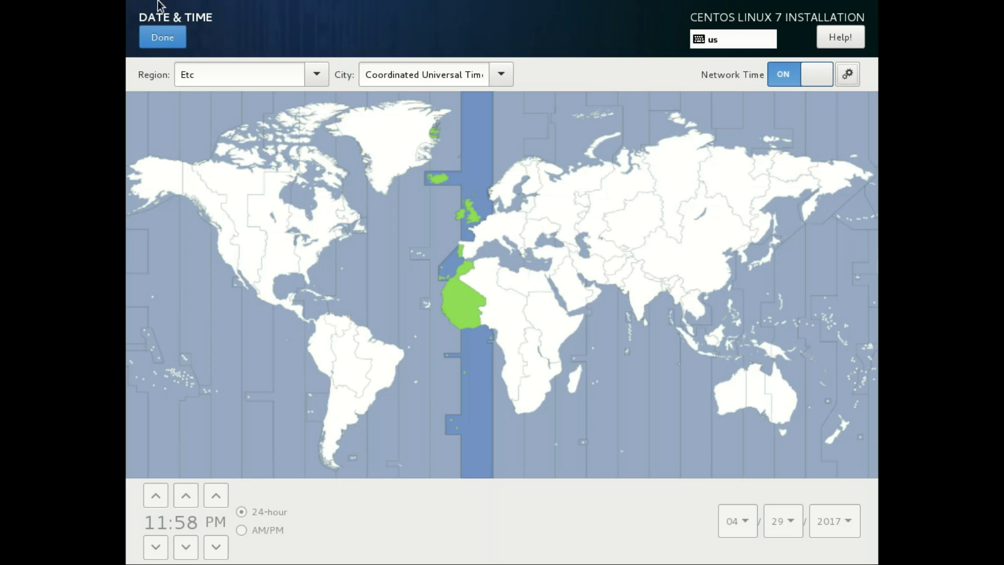
{"action": "left_click", "coordinate": [160, 32]}
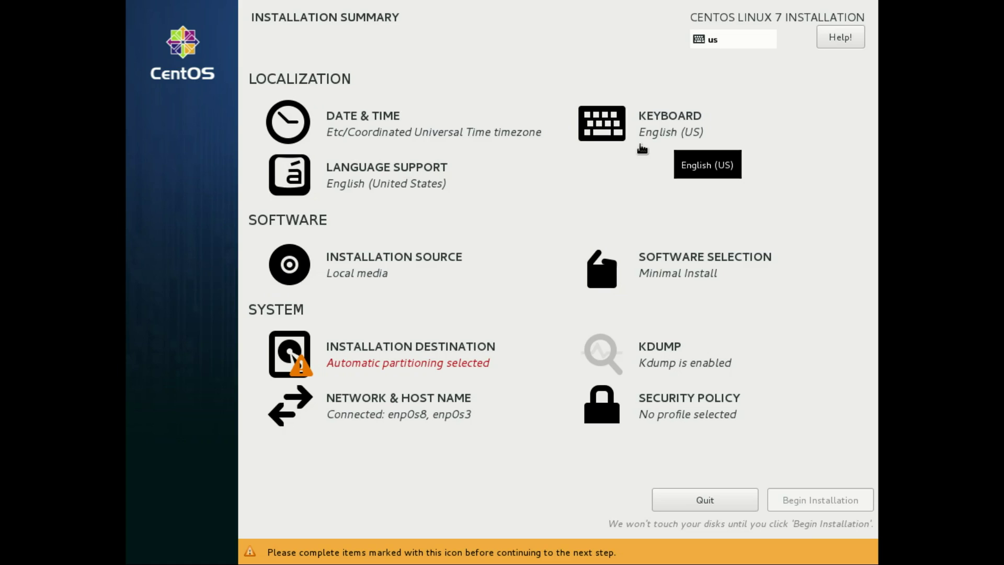
{"action": "left_click", "coordinate": [413, 349]}
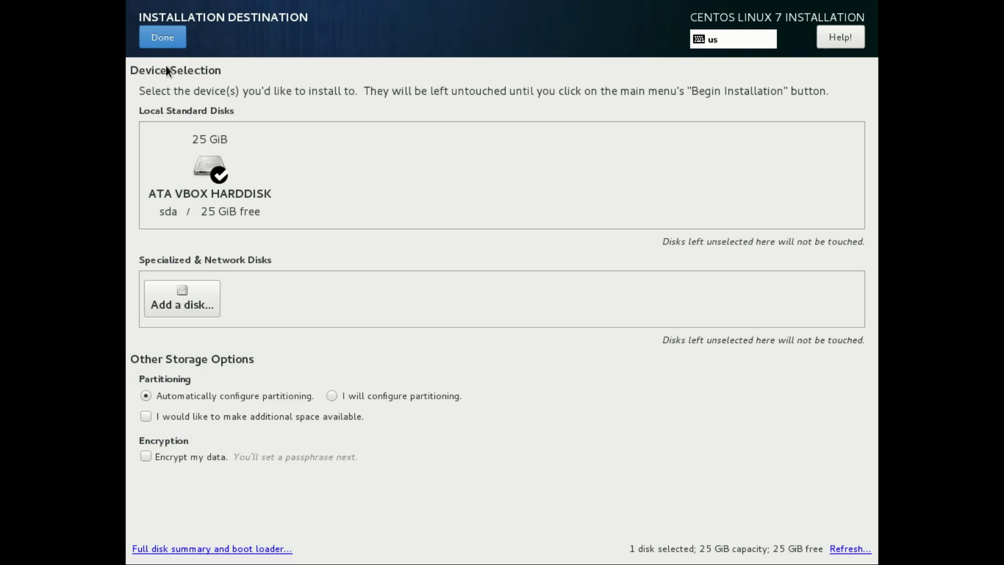
- Keep automatic partitioning on the ATA VBOX HARDDISK and begin the installation
{"action": "left_click", "coordinate": [162, 38]}
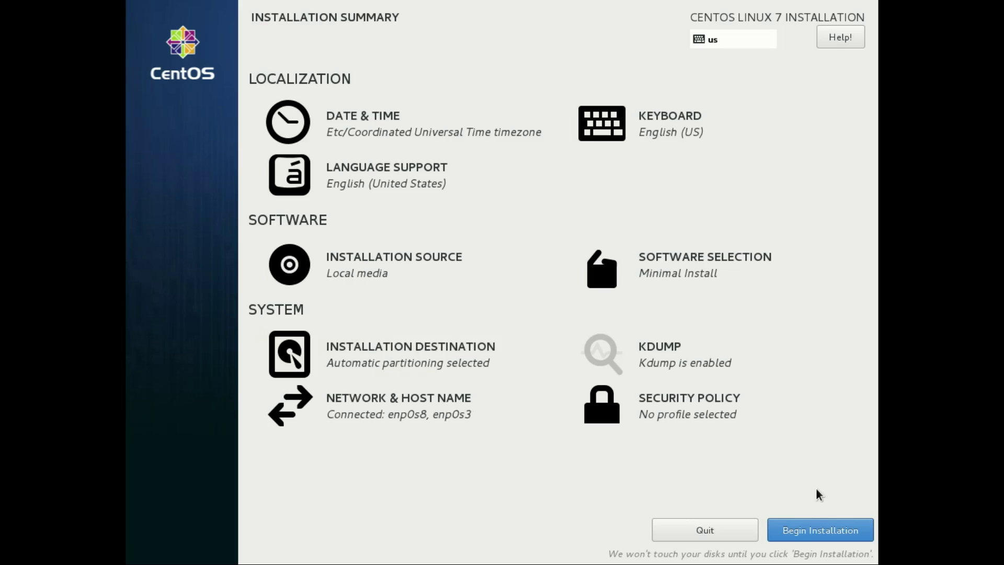
{"action": "left_click", "coordinate": [814, 529]}
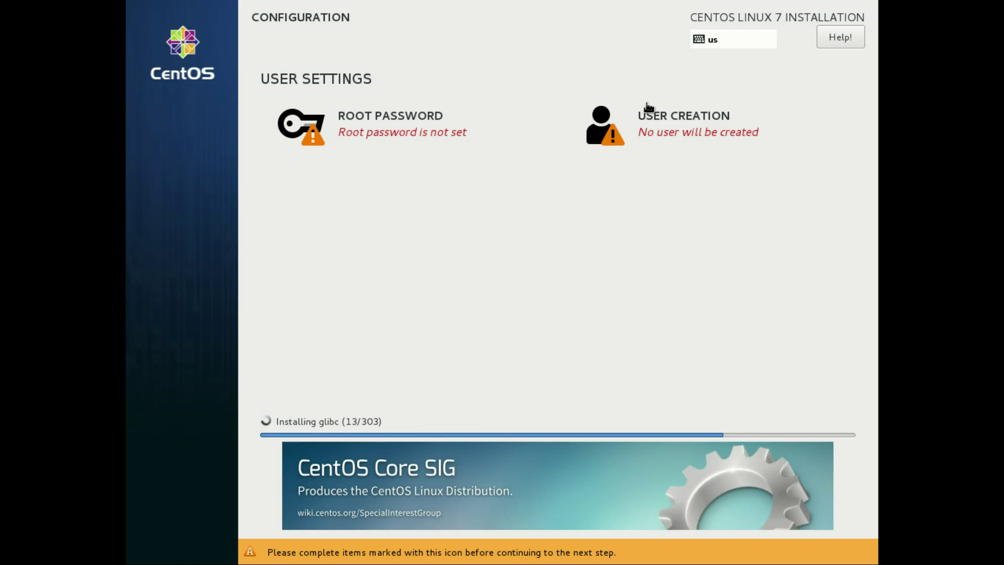
{"action": "left_click", "coordinate": [610, 157]}
- Create administrator user test with a password, accepting the weak-password warning
{"action": "type", "text": "test"}
{"action": "key", "text": "Tab"}
{"action": "key", "text": "Tab"}
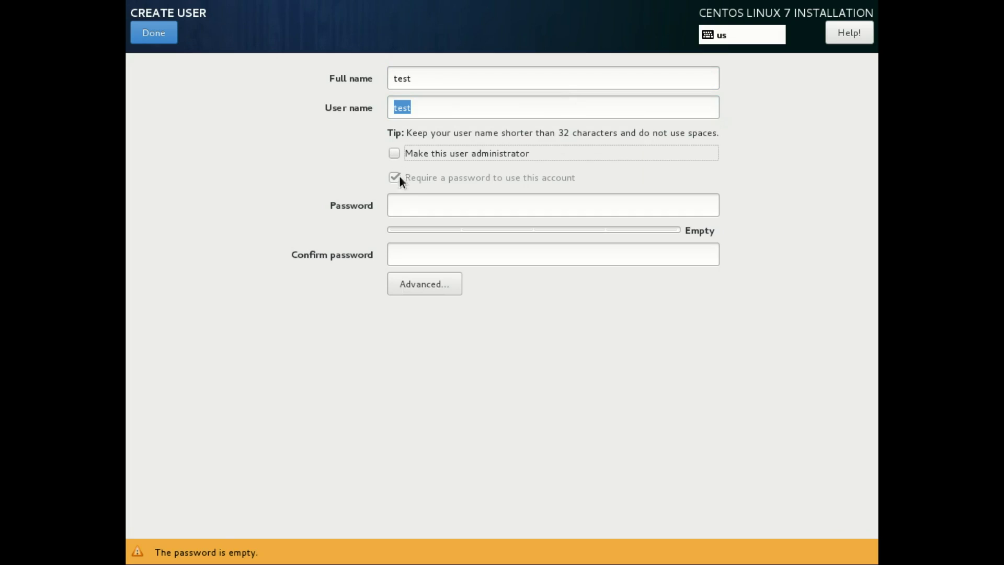
{"action": "left_click", "coordinate": [408, 202]}
{"action": "type", "text": "test"}
{"action": "key", "text": "Tab"}
{"action": "type", "text": "test"}
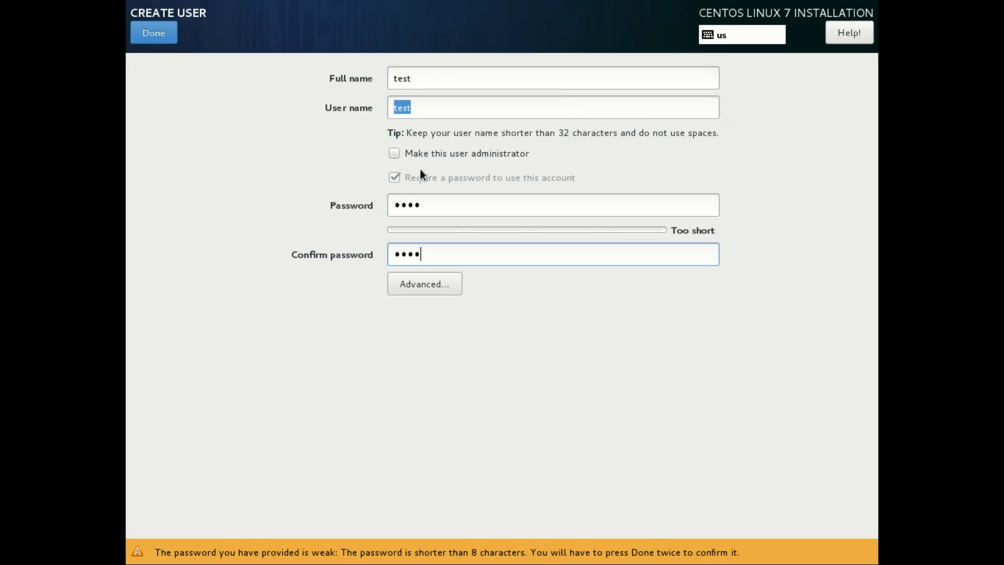
{"action": "left_click", "coordinate": [392, 152]}
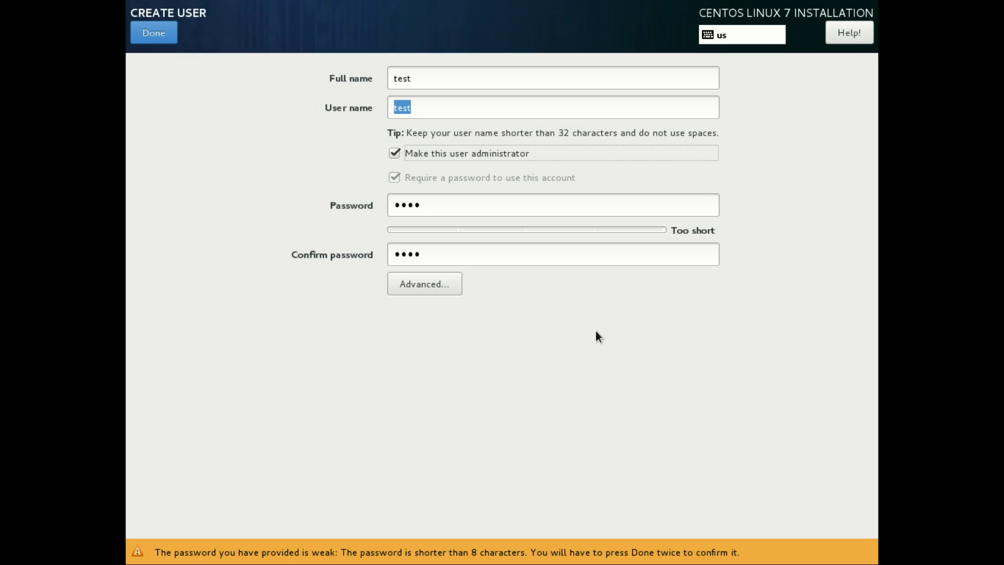
{"action": "left_click", "coordinate": [155, 35]}
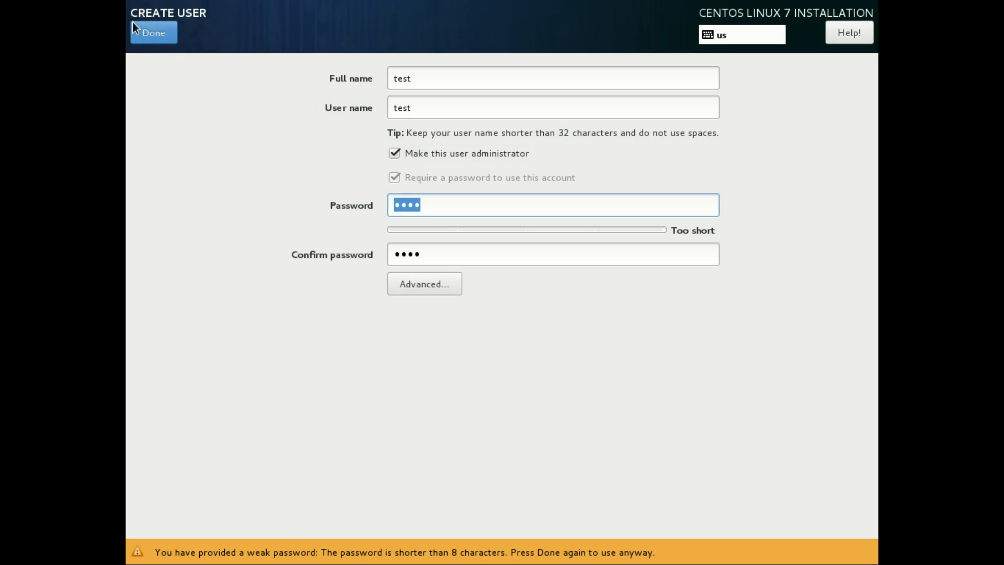
{"action": "left_click", "coordinate": [152, 33]}
{"action": "left_click", "coordinate": [431, 135]}
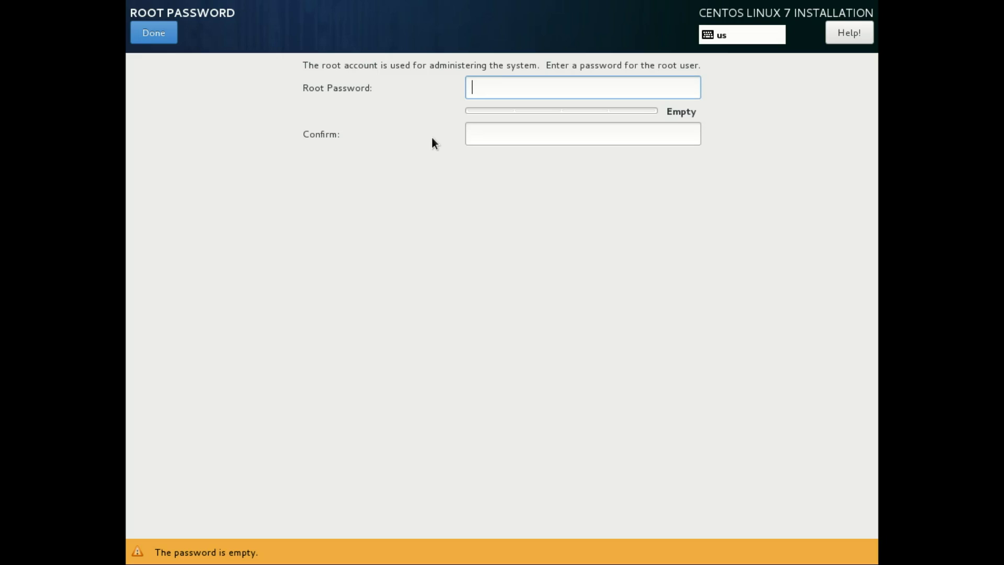
- Enter the root password and its confirmation, which turns out mistyped
{"action": "type", "text": "password"}
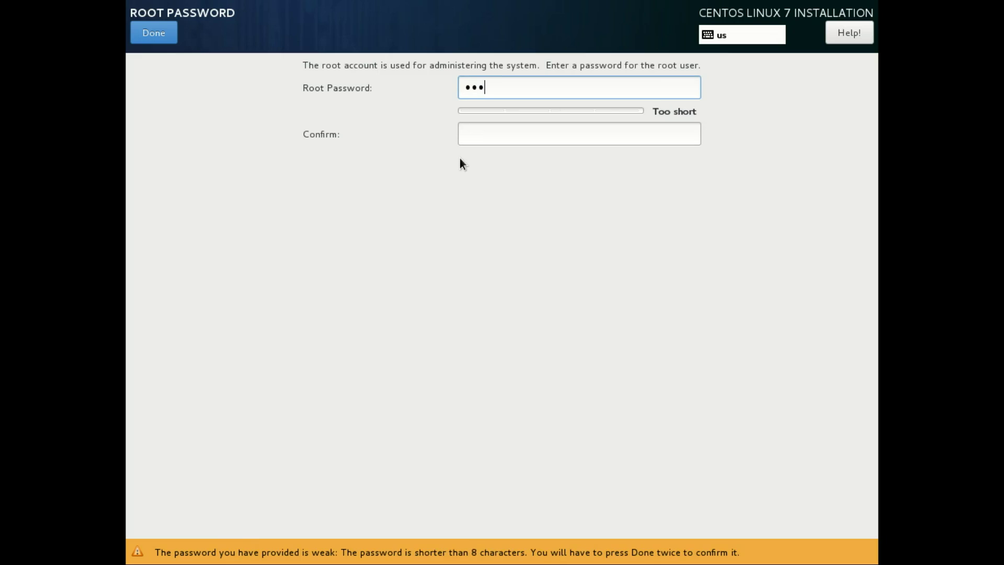
{"action": "key", "text": "Tab"}
{"action": "type", "text": "password"}
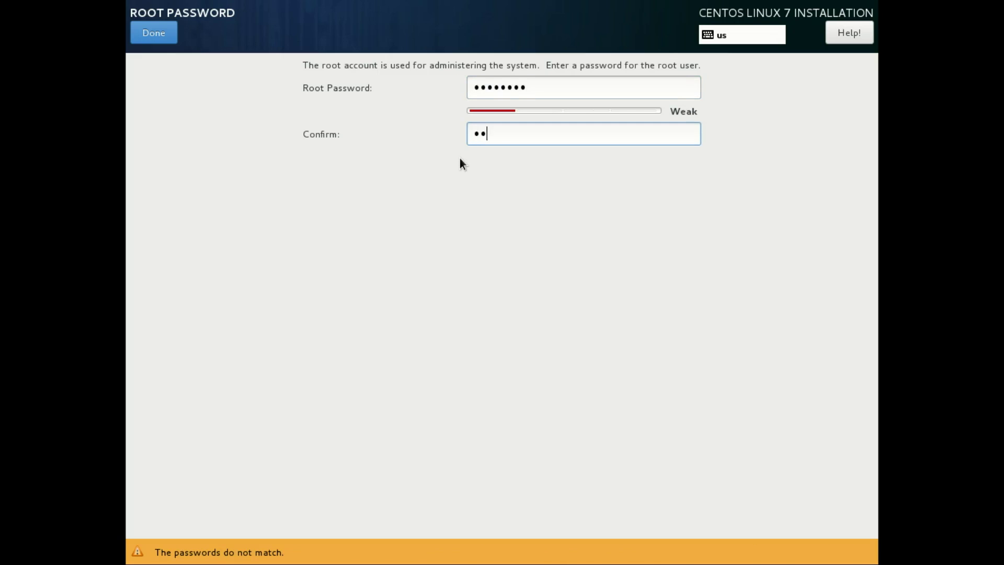
{"action": "type", "text": "1"}
{"action": "left_click", "coordinate": [165, 34]}
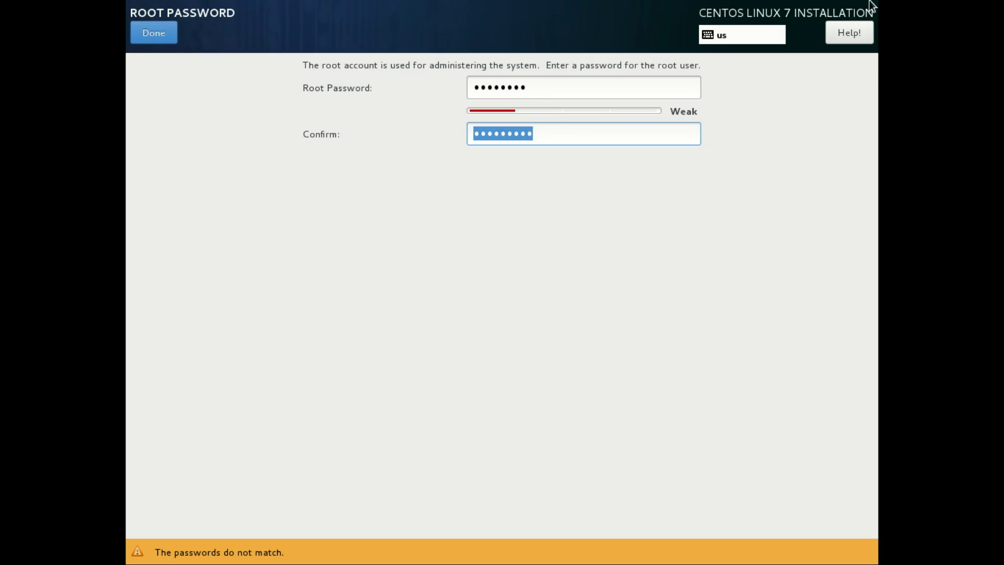
{"action": "left_click", "coordinate": [674, 83]}
- Retype the root password in both fields to match and accept the weak-password warning
{"action": "key", "text": "BackSpace"}
{"action": "key", "text": "BackSpace"}
{"action": "key", "text": "BackSpace"}
{"action": "key", "text": "BackSpace"}
{"action": "key", "text": "BackSpace"}
{"action": "key", "text": "BackSpace"}
{"action": "key", "text": "BackSpace"}
{"action": "key", "text": "BackSpace"}
{"action": "type", "text": "••••"}
{"action": "key", "text": "BackSpace"}
{"action": "key", "text": "BackSpace"}
{"action": "key", "text": "BackSpace"}
{"action": "type", "text": "•••••••"}
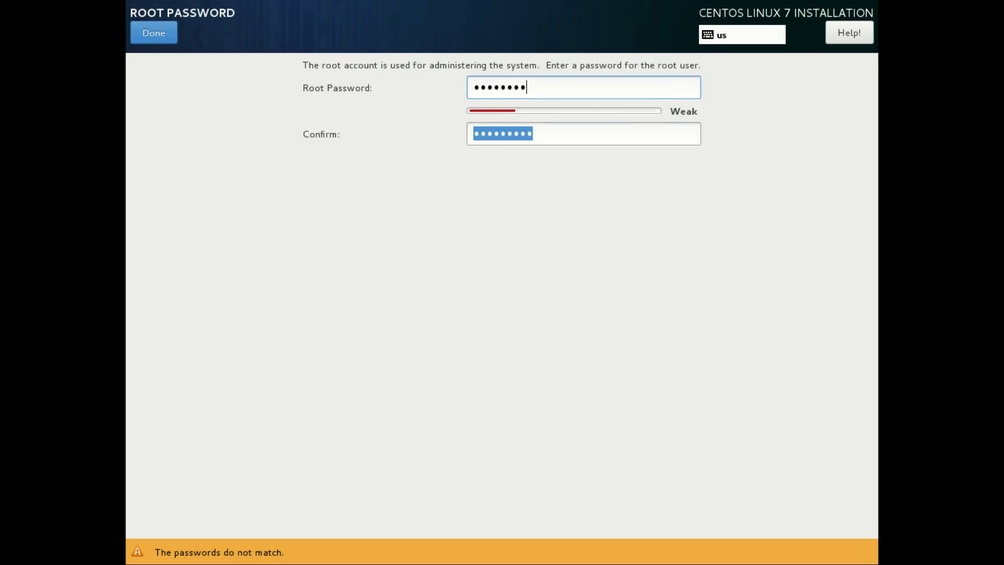
{"action": "key", "text": "Tab"}
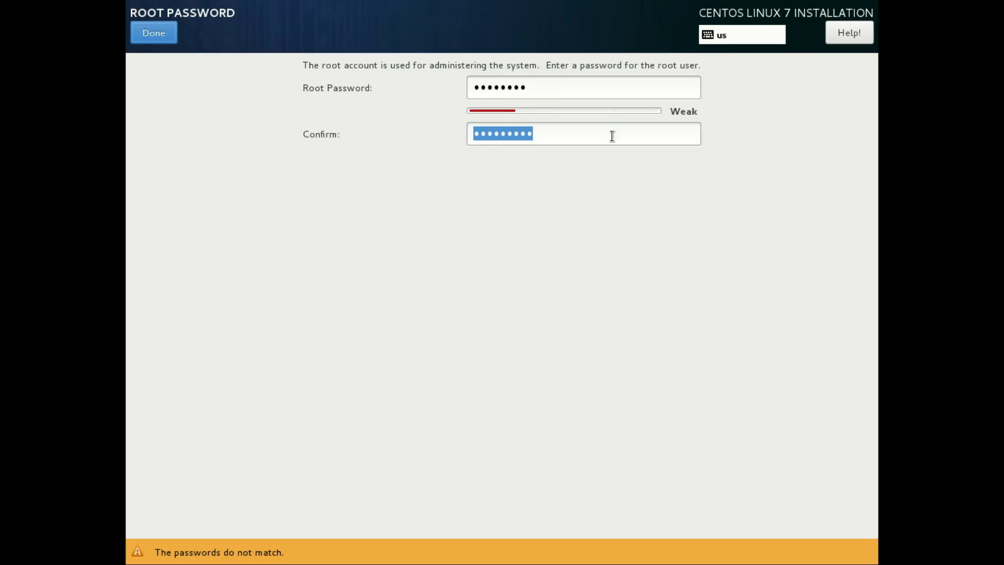
{"action": "type", "text": "••••••"}
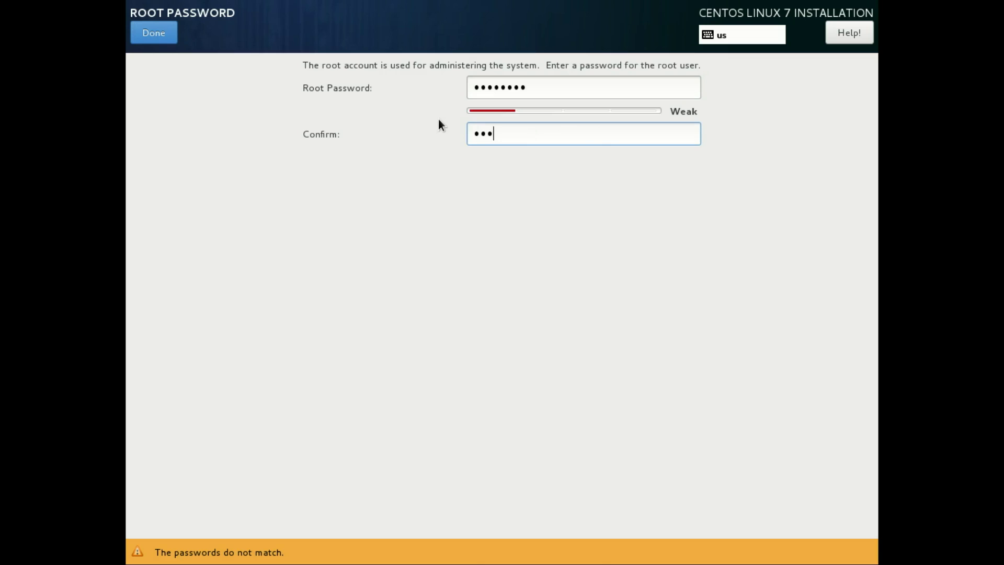
{"action": "type", "text": "••"}
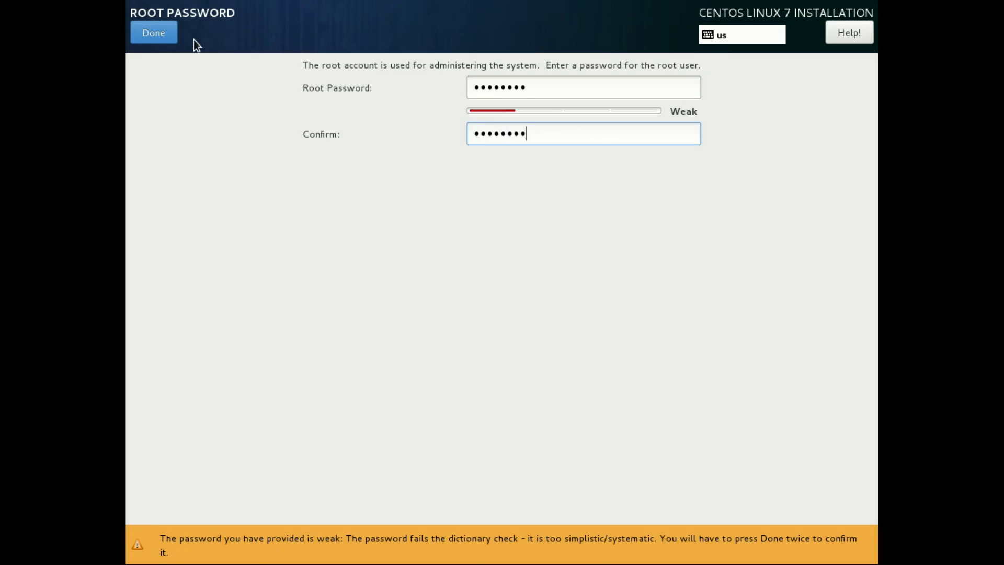
{"action": "left_click", "coordinate": [171, 36]}
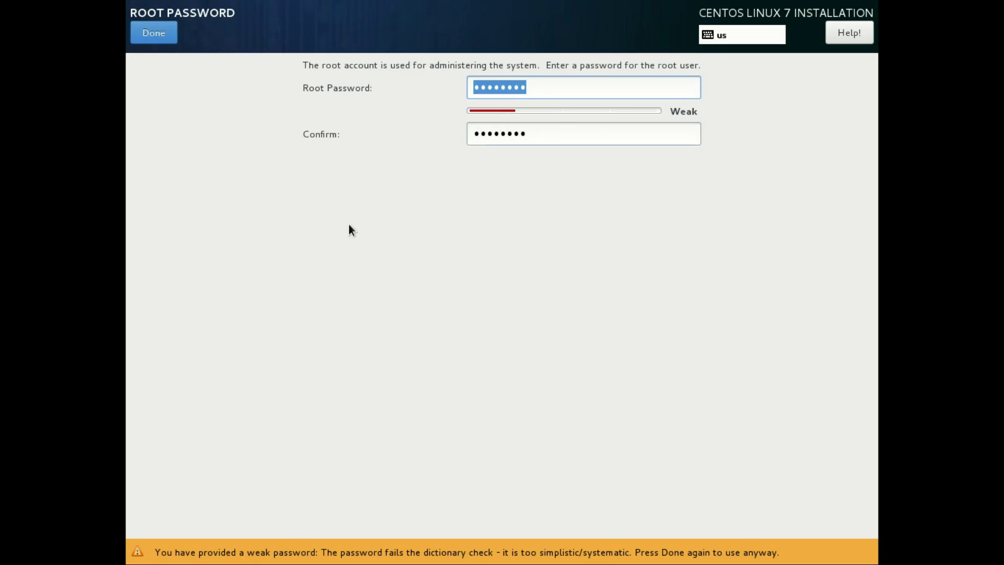
{"action": "left_click", "coordinate": [150, 33]}
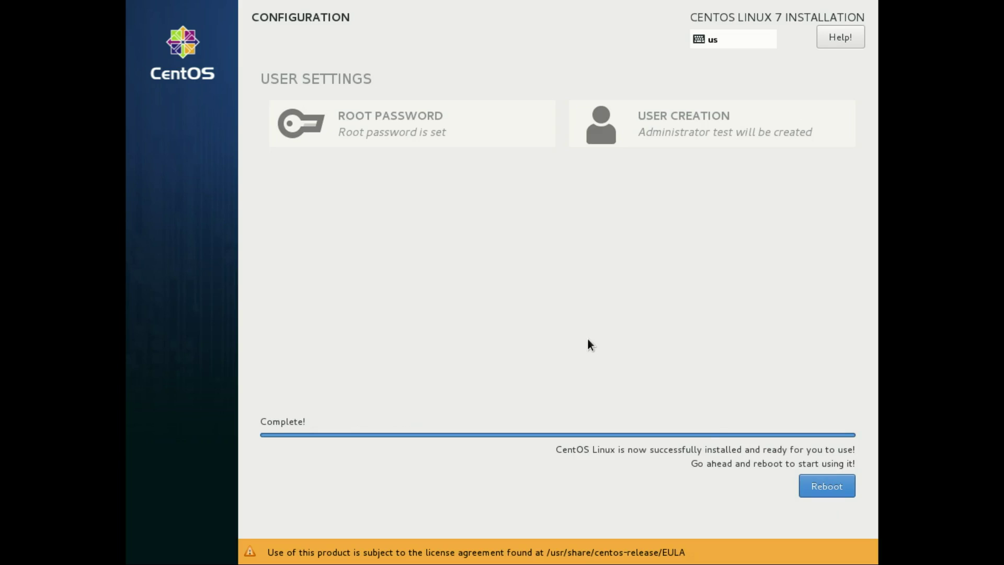
- Reboot the VM into the newly installed CentOS Linux 7 system
{"action": "left_click", "coordinate": [819, 482]}
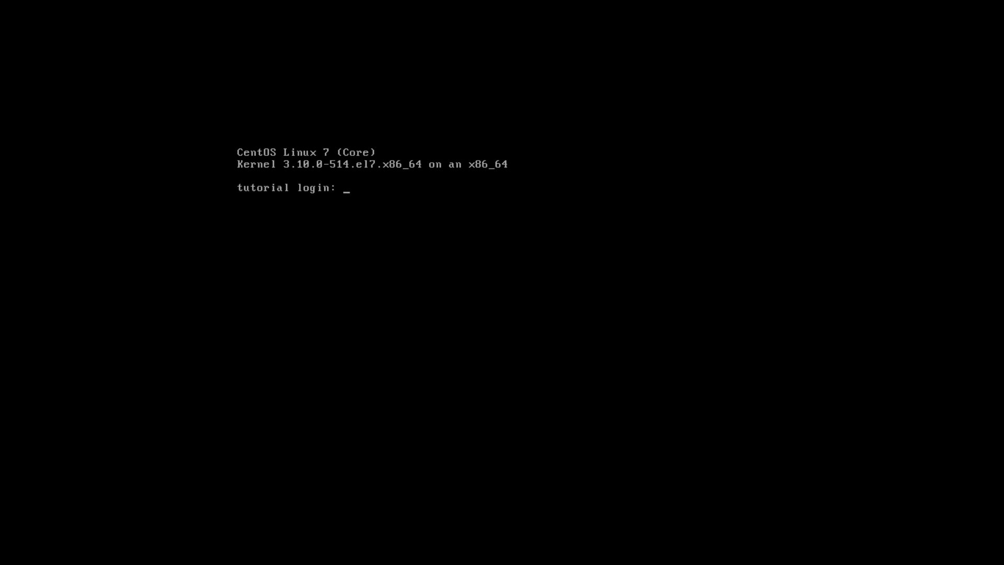
- Log in as the administrator user, clear the screen, and type 'sudo yum install bash-completion'
{"action": "type", "text": "test"}
{"action": "key", "text": "Return"}
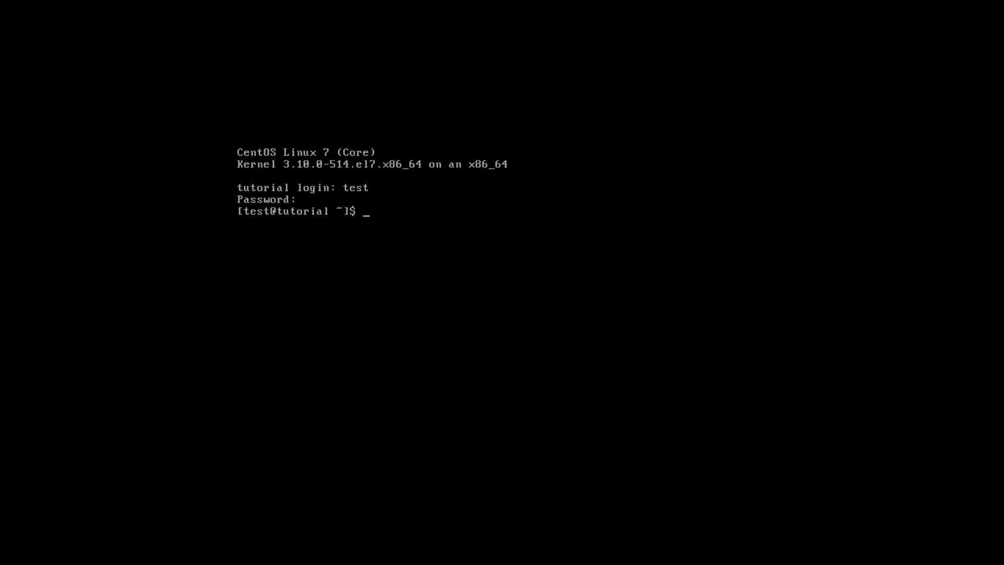
{"action": "key", "text": "ctrl+l"}
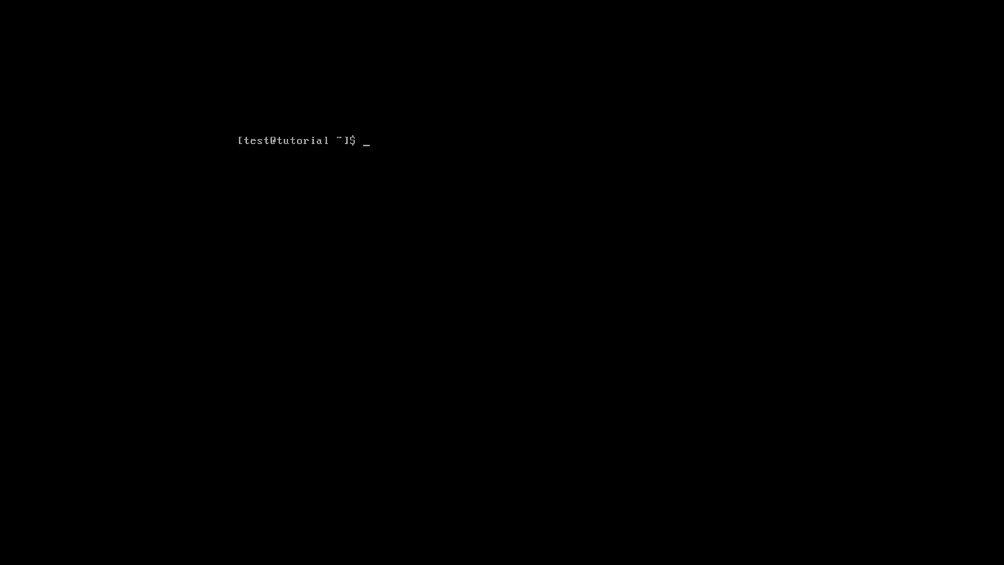
{"action": "type", "text": "sudo yum install bash-com"}
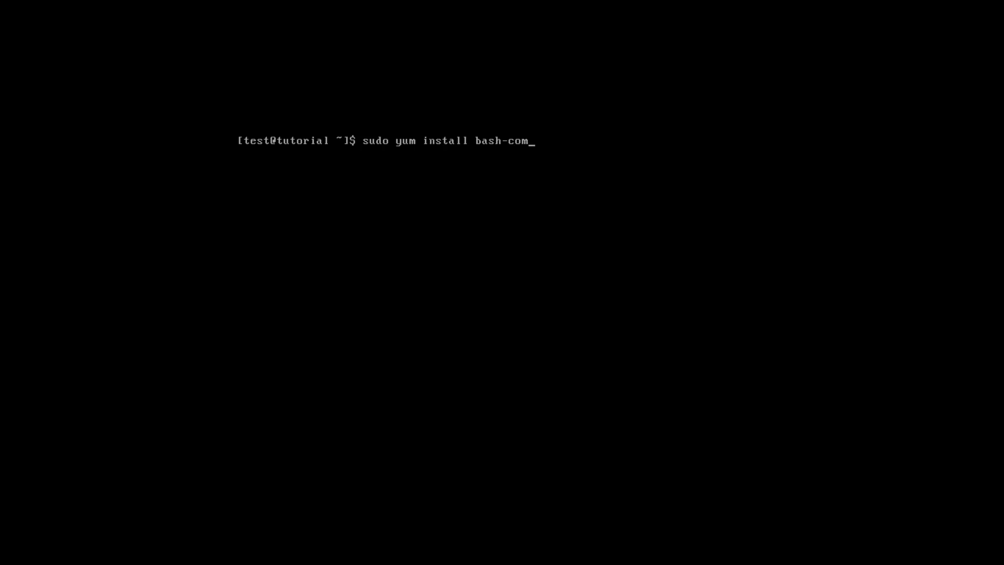
{"action": "type", "text": "pletion"}
- Install bash-completion with the sudo password, answering y to install and y to import the CentOS GPG key
{"action": "key", "text": "Return"}
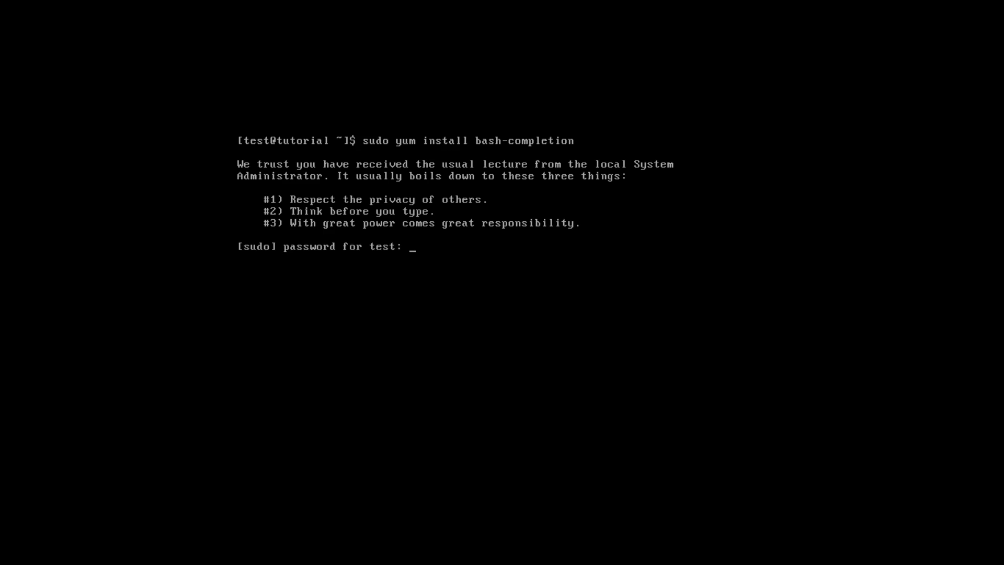
{"action": "key", "text": "Return"}
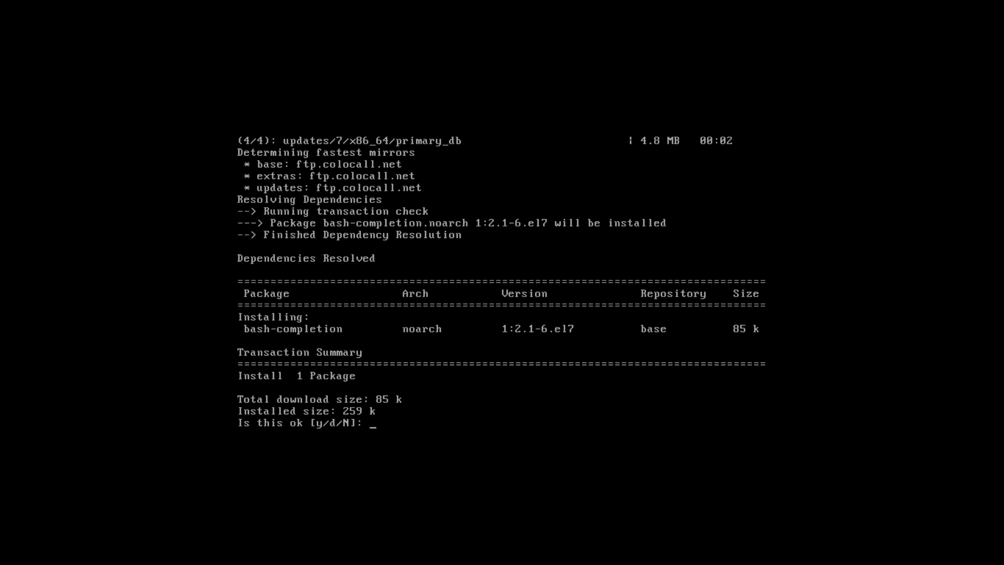
{"action": "type", "text": "y"}
{"action": "key", "text": "Return"}
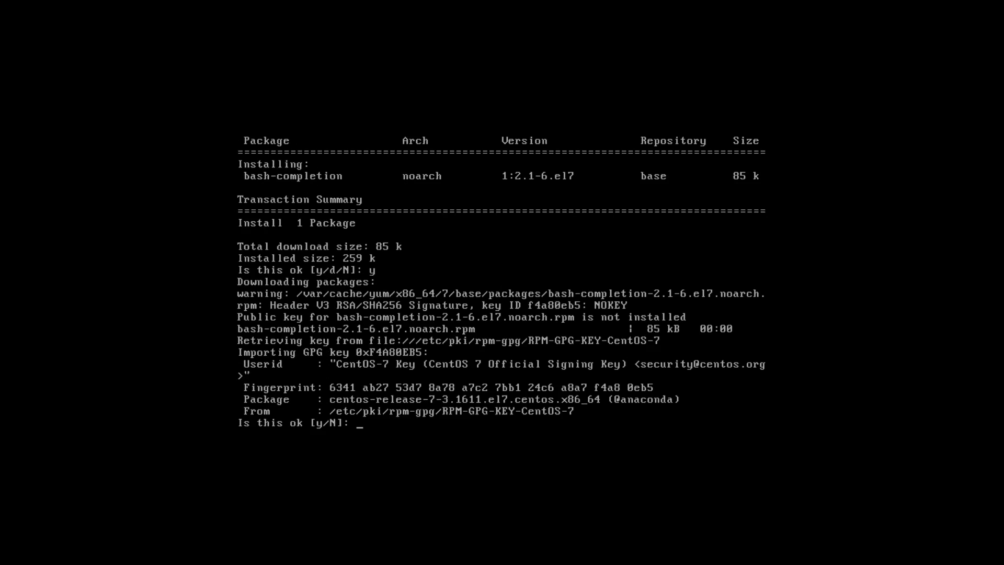
{"action": "type", "text": "y"}
{"action": "key", "text": "Return"}
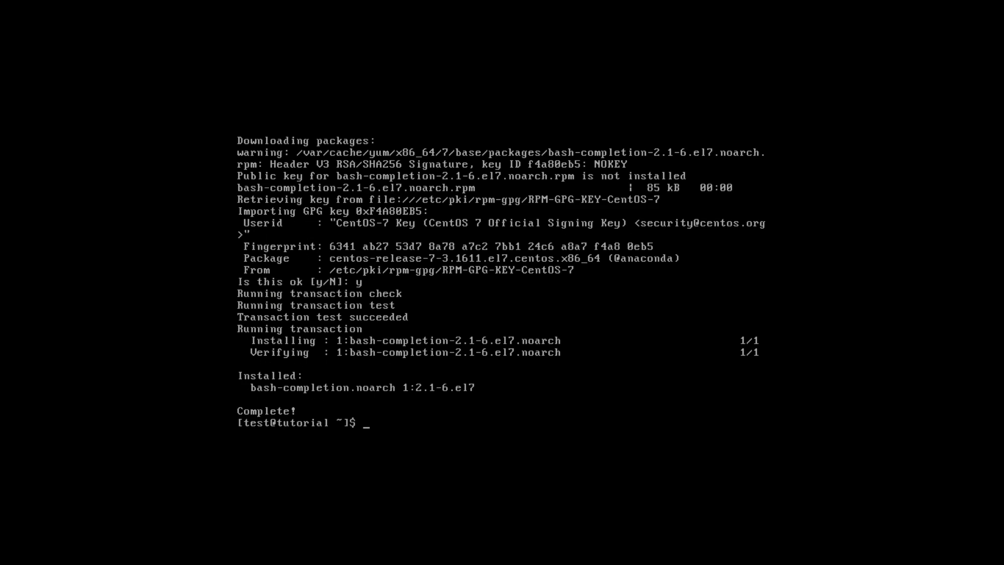
- Discard the half-typed yum command and log out of the console with Ctrl+D
{"action": "type", "text": "yum"}
{"action": "key", "text": "BackSpace"}
{"action": "key", "text": "BackSpace"}
{"action": "key", "text": "BackSpace"}
{"action": "key", "text": "BackSpace"}
{"action": "type", "text": "sudo yum epe"}
{"action": "key", "text": "BackSpace"}
{"action": "key", "text": "BackSpace"}
{"action": "key", "text": "BackSpace"}
{"action": "type", "text": "insta"}
{"action": "key", "text": "BackSpace"}
{"action": "key", "text": "BackSpace"}
{"action": "key", "text": "BackSpace"}
{"action": "key", "text": "BackSpace"}
{"action": "type", "text": "nsta"}
{"action": "key", "text": "BackSpace"}
{"action": "key", "text": "BackSpace"}
{"action": "key", "text": "BackSpace"}
{"action": "key", "text": "BackSpace"}
{"action": "key", "text": "BackSpace"}
{"action": "key", "text": "BackSpace"}
{"action": "key", "text": "BackSpace"}
{"action": "key", "text": "BackSpace"}
{"action": "key", "text": "BackSpace"}
{"action": "key", "text": "BackSpace"}
{"action": "key", "text": "BackSpace"}
{"action": "key", "text": "BackSpace"}
{"action": "key", "text": "BackSpace"}
{"action": "key", "text": "BackSpace"}
{"action": "key", "text": "ctrl+d"}
- Log back in as the administrator user and clear the screen
{"action": "type", "text": "tuto"}
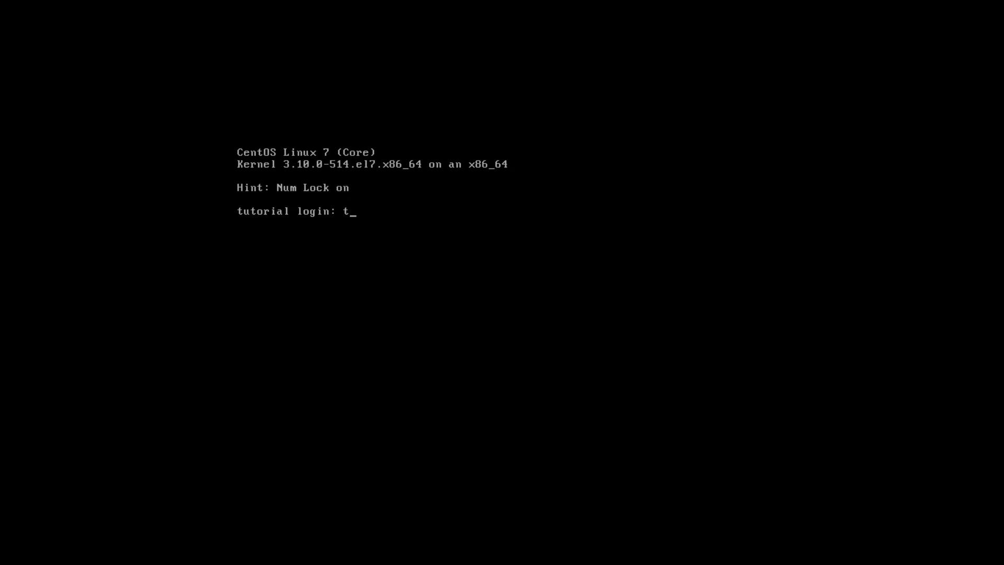
{"action": "key", "text": "BackSpace"}
{"action": "key", "text": "BackSpace"}
{"action": "key", "text": "BackSpace"}
{"action": "key", "text": "BackSpace"}
{"action": "type", "text": "tu"}
{"action": "key", "text": "BackSpace"}
{"action": "key", "text": "BackSpace"}
{"action": "type", "text": "test"}
{"action": "key", "text": "Return"}
{"action": "key", "text": "Return"}
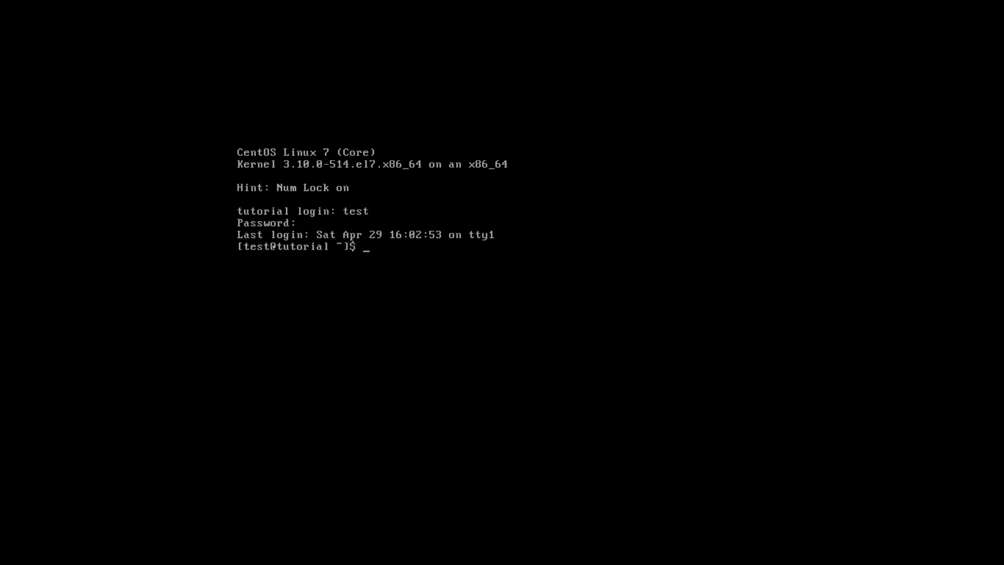
{"action": "key", "text": "ctrl+l"}
- Install epel-release via Tab-completed 'sudo yum install epel-release', giving the sudo password and confirming y
{"action": "type", "text": "s"}
{"action": "type", "text": "dx x"}
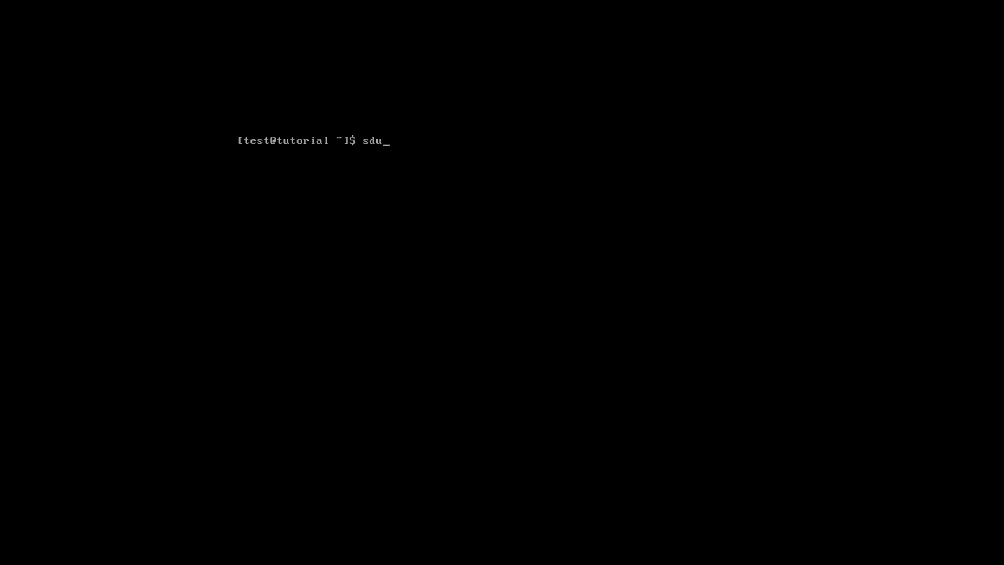
{"action": "key", "text": "BackSpace"}
{"action": "key", "text": "BackSpace"}
{"action": "key", "text": "BackSpace"}
{"action": "key", "text": "BackSpace"}
{"action": "key", "text": "BackSpace"}
{"action": "type", "text": "sudo yum install epel"}
{"action": "key", "text": "Tab"}
{"action": "key", "text": "Return"}
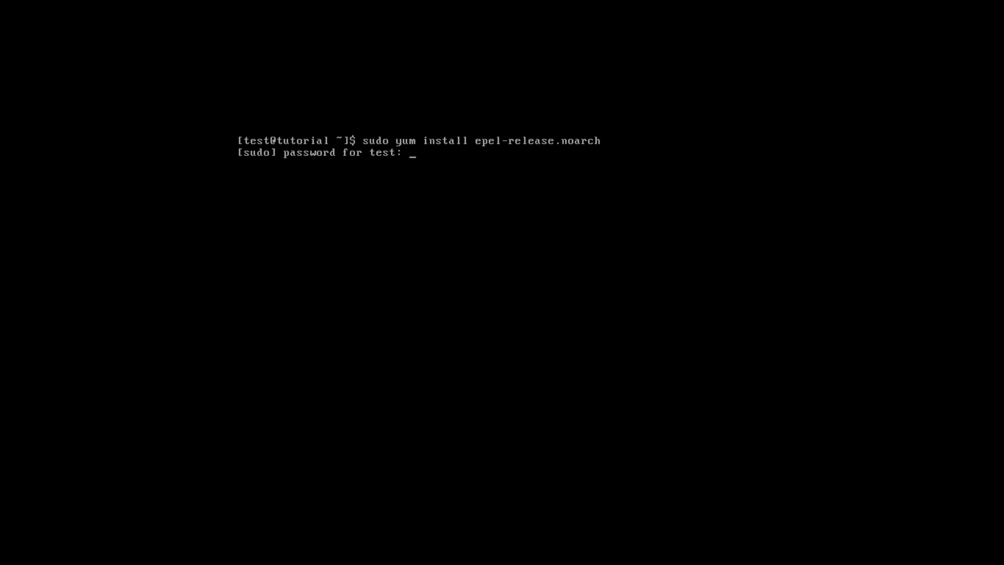
{"action": "key", "text": "Return"}
{"action": "type", "text": "y"}
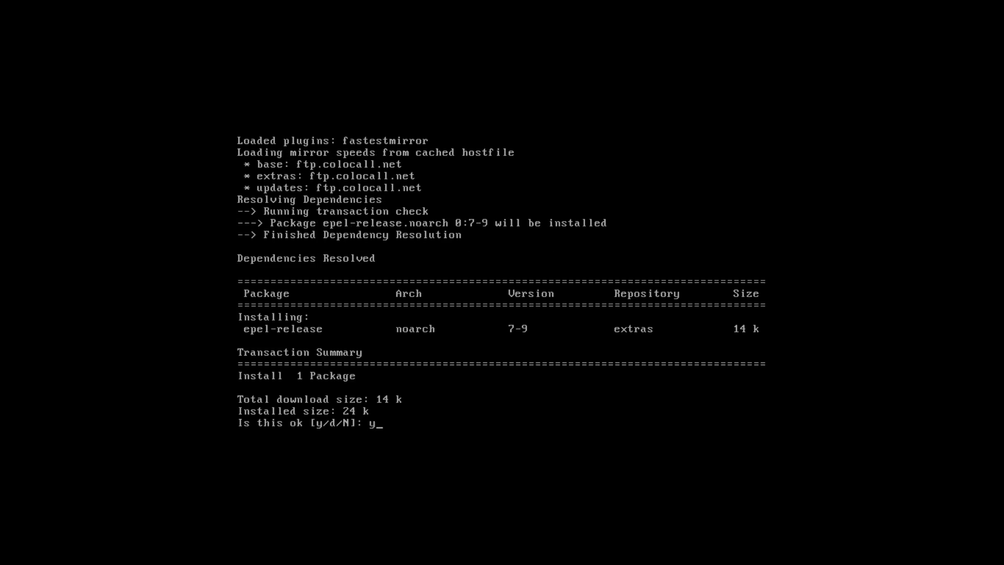
{"action": "key", "text": "Return"}
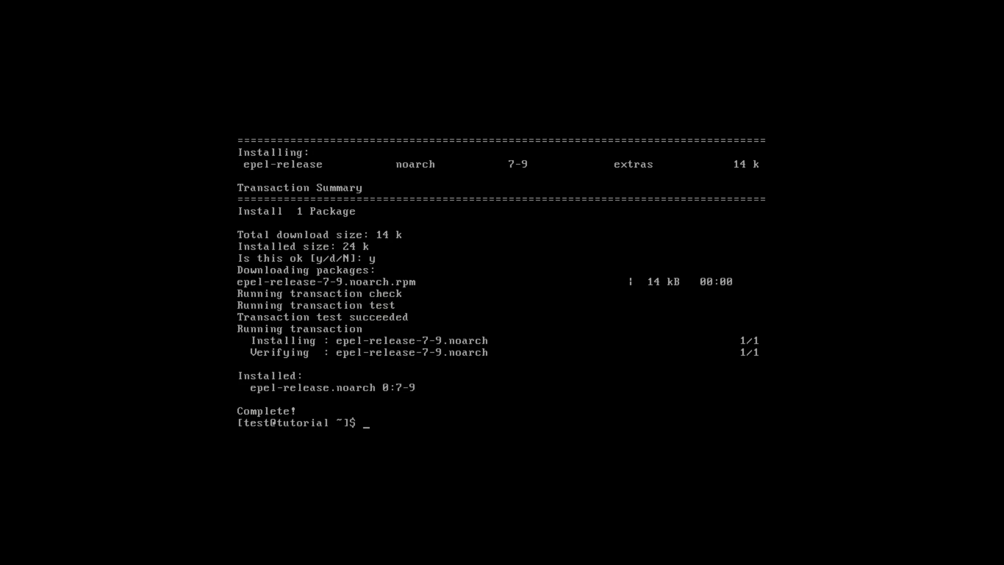
- Start typing the sudo yum update command at the prompt
{"action": "type", "text": "yum p"}
{"action": "key", "text": "BackSpace"}
{"action": "key", "text": "BackSpace"}
{"action": "key", "text": "BackSpace"}
{"action": "key", "text": "BackSpace"}
{"action": "key", "text": "BackSpace"}
{"action": "type", "text": "sudo yu"}
{"action": "key", "text": "BackSpace"}
- Run 'sudo yum update', confirm with y, and after Complete! switch the VM out of full screen
{"action": "type", "text": "um update"}
{"action": "key", "text": "Return"}
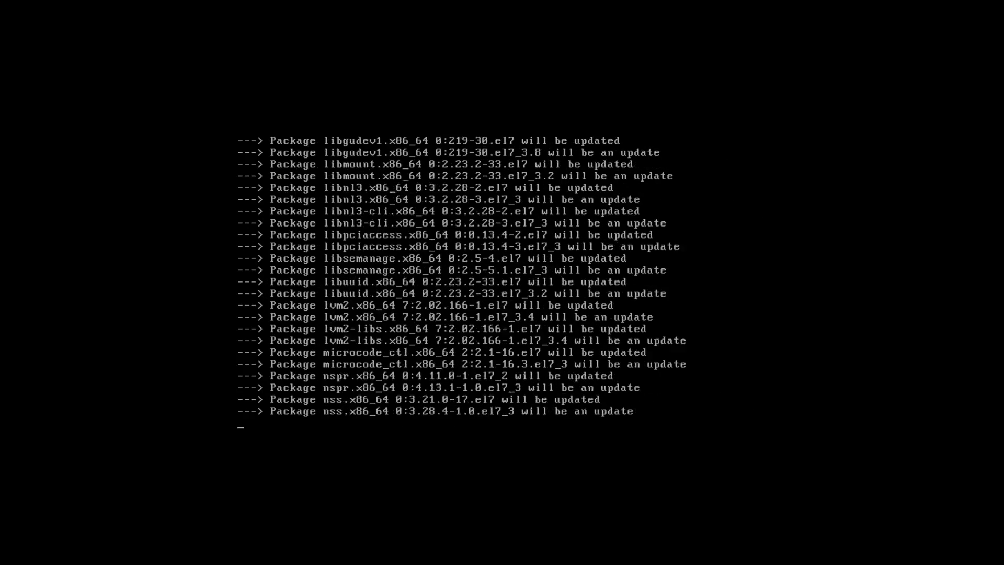
{"action": "type", "text": "y"}
{"action": "key", "text": "Return"}
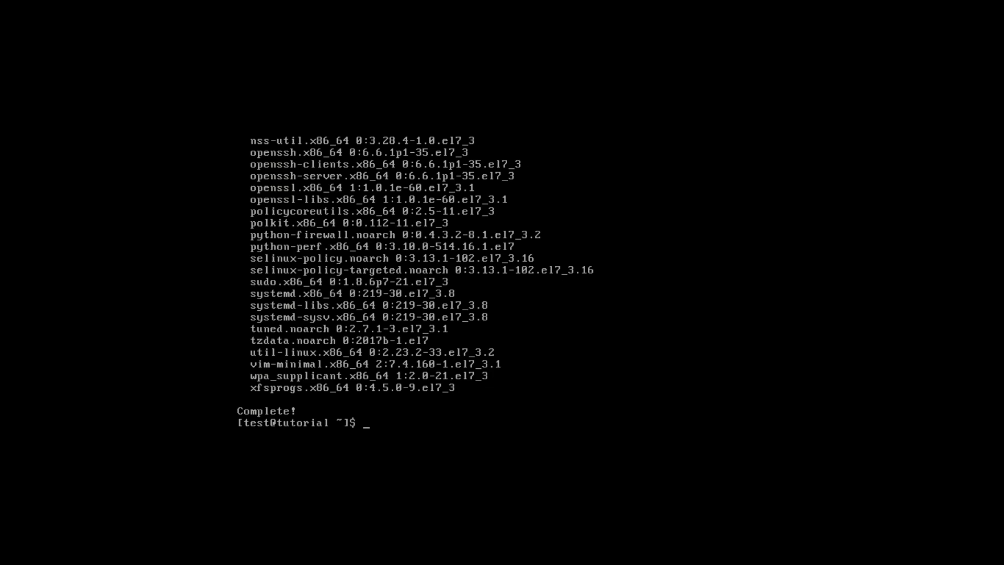
{"action": "key", "text": "Control_R+f"}
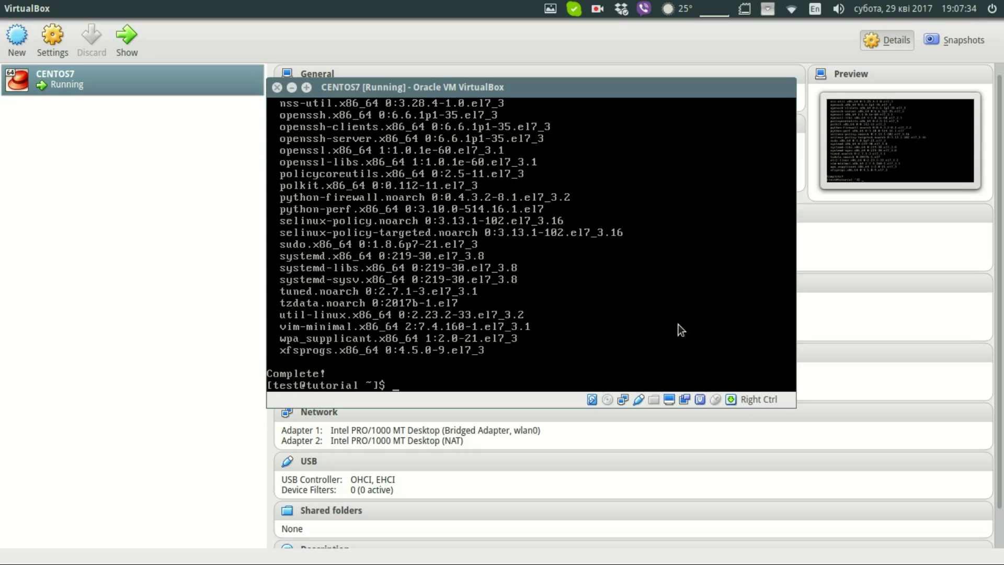
{"action": "left_click", "coordinate": [597, 9]}
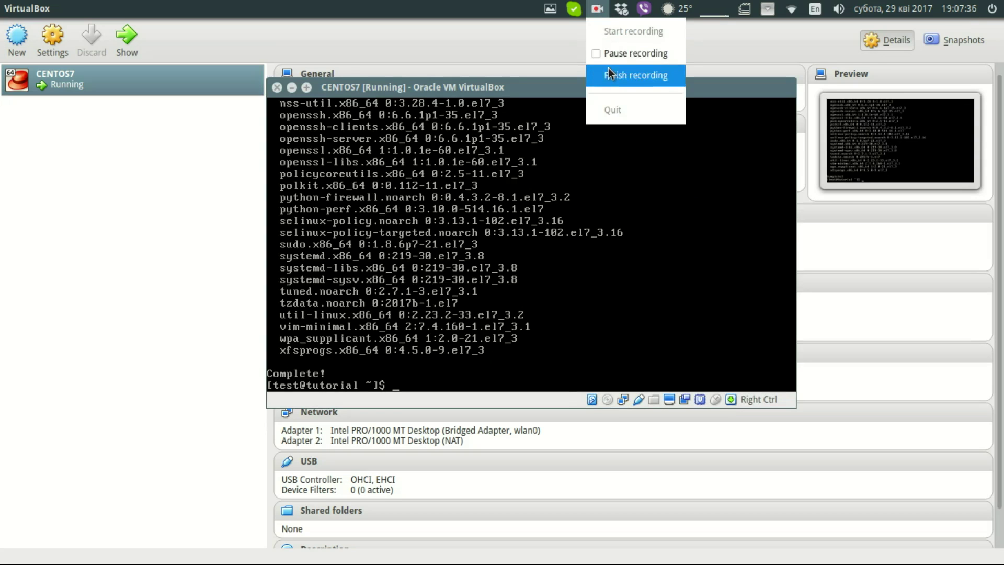